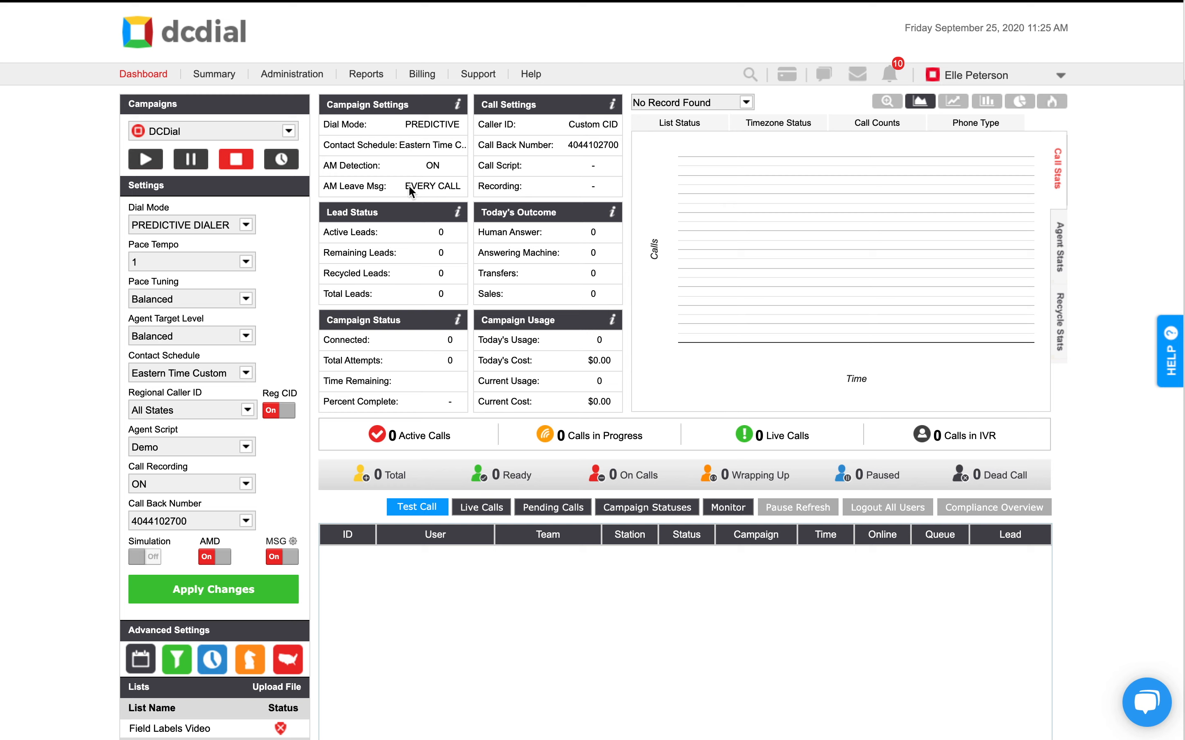
Open the Format Builder in the administration setup section
click(299, 80)
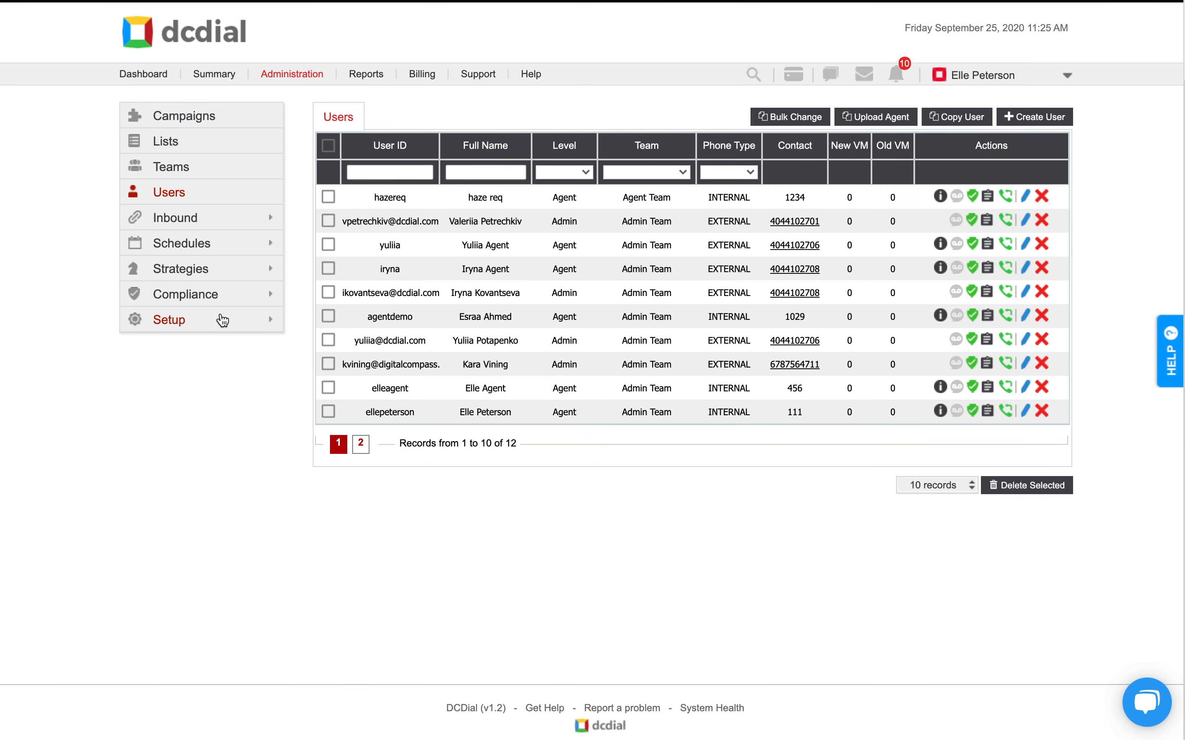
click(214, 327)
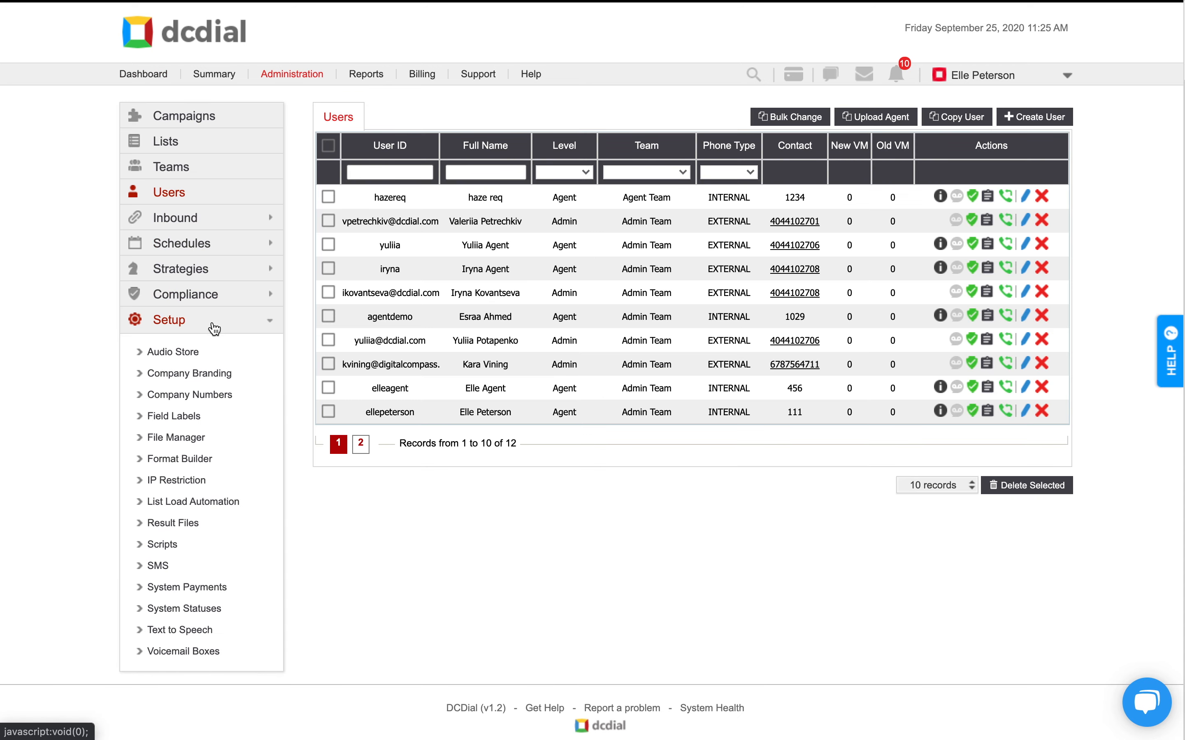
click(205, 460)
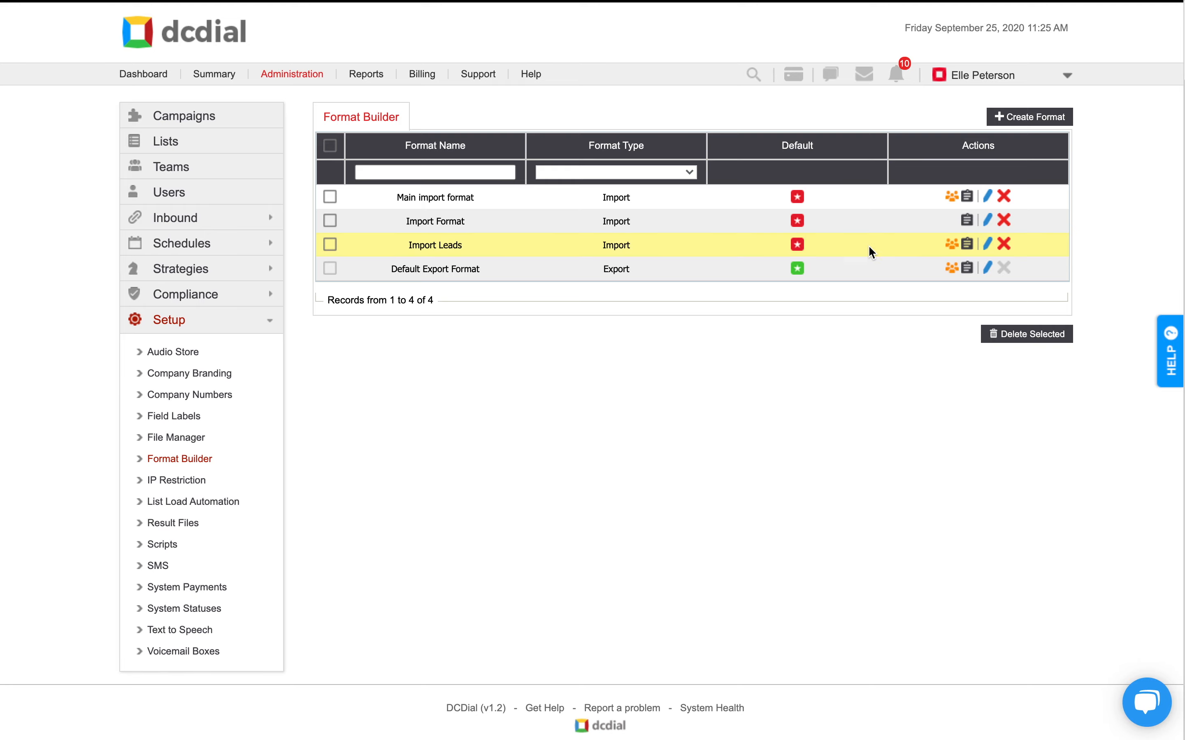
Start a new format named Demo with the format type Import Leads
click(1018, 120)
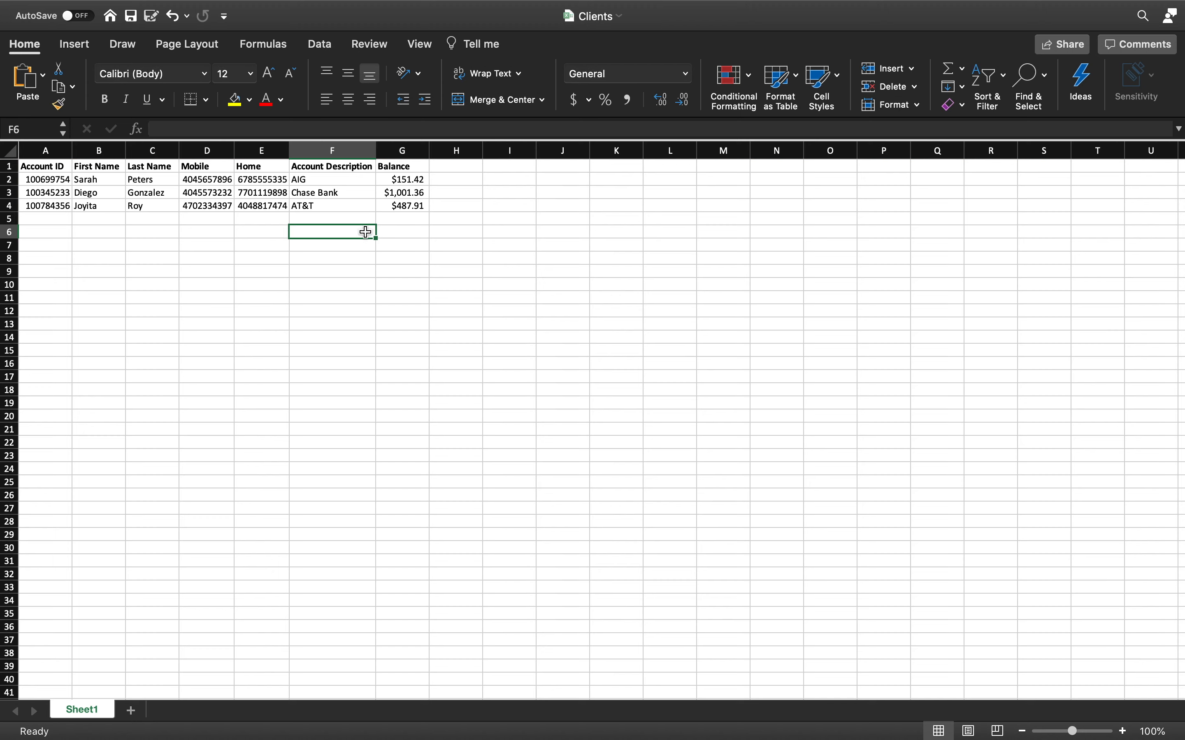
key(ctrl+Left)
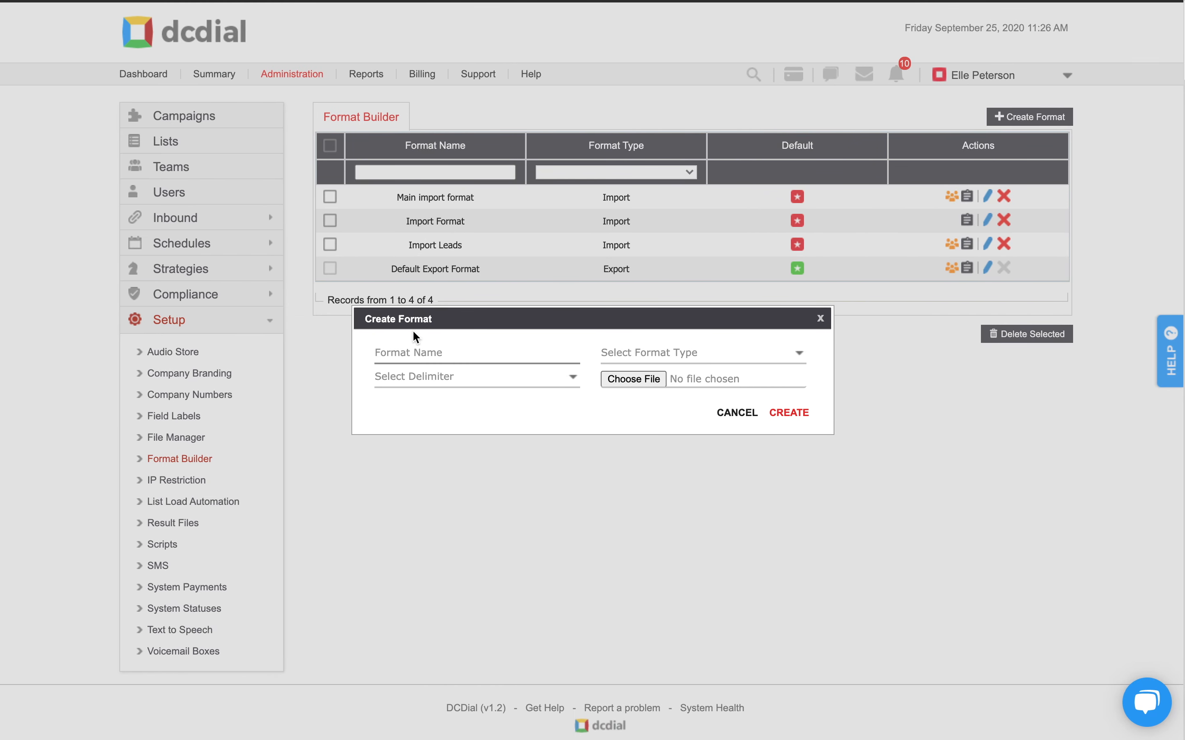
text(Demo)
click(636, 352)
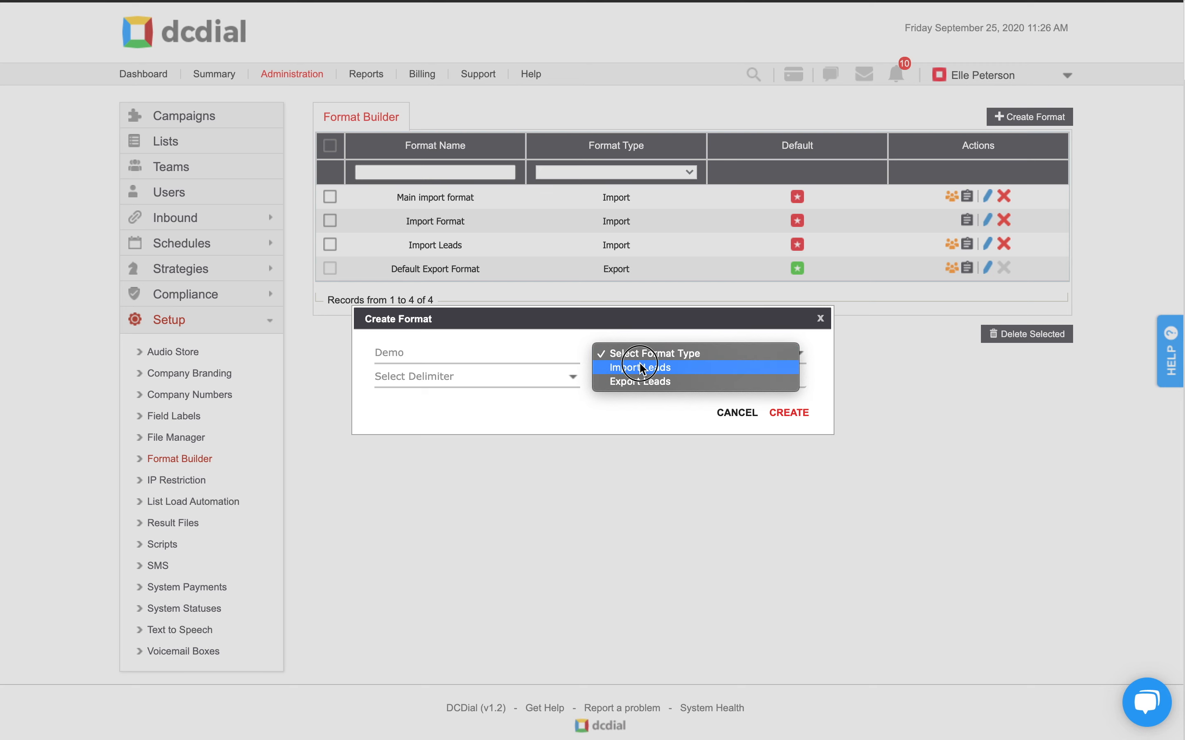
click(641, 367)
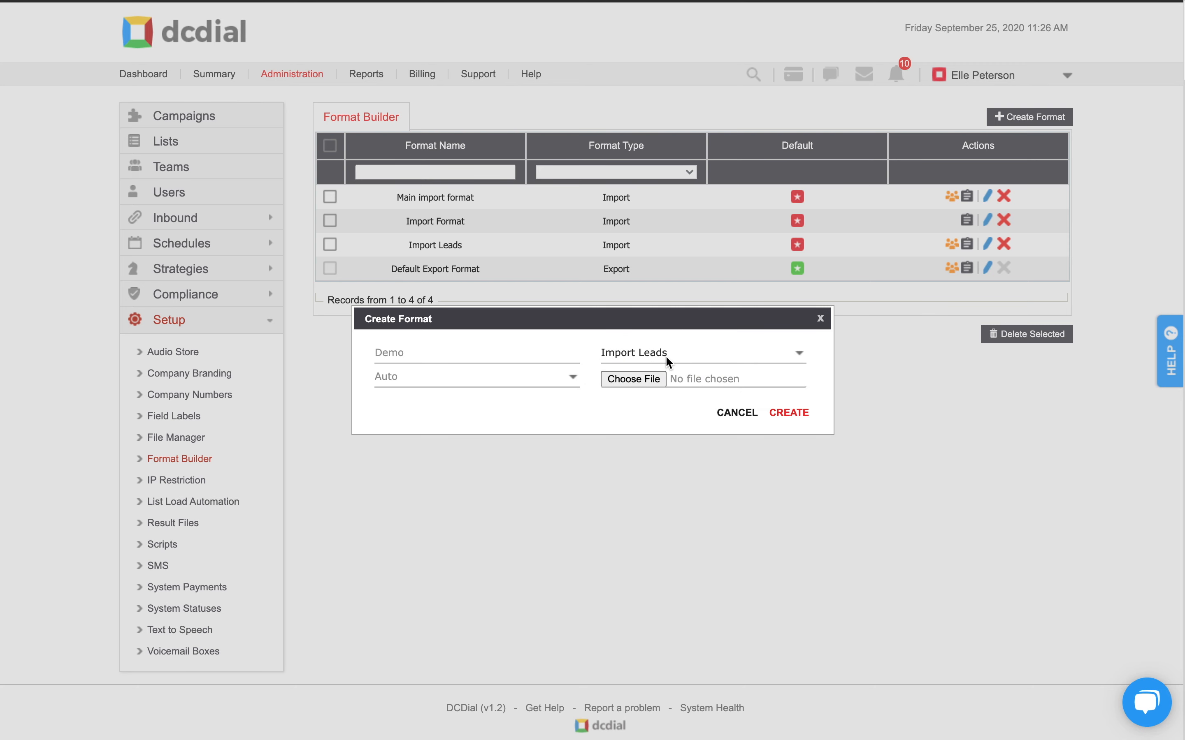
Choose Clients.xlsx as the sample file and create the format
click(631, 378)
scroll(565, 152, down, 15)
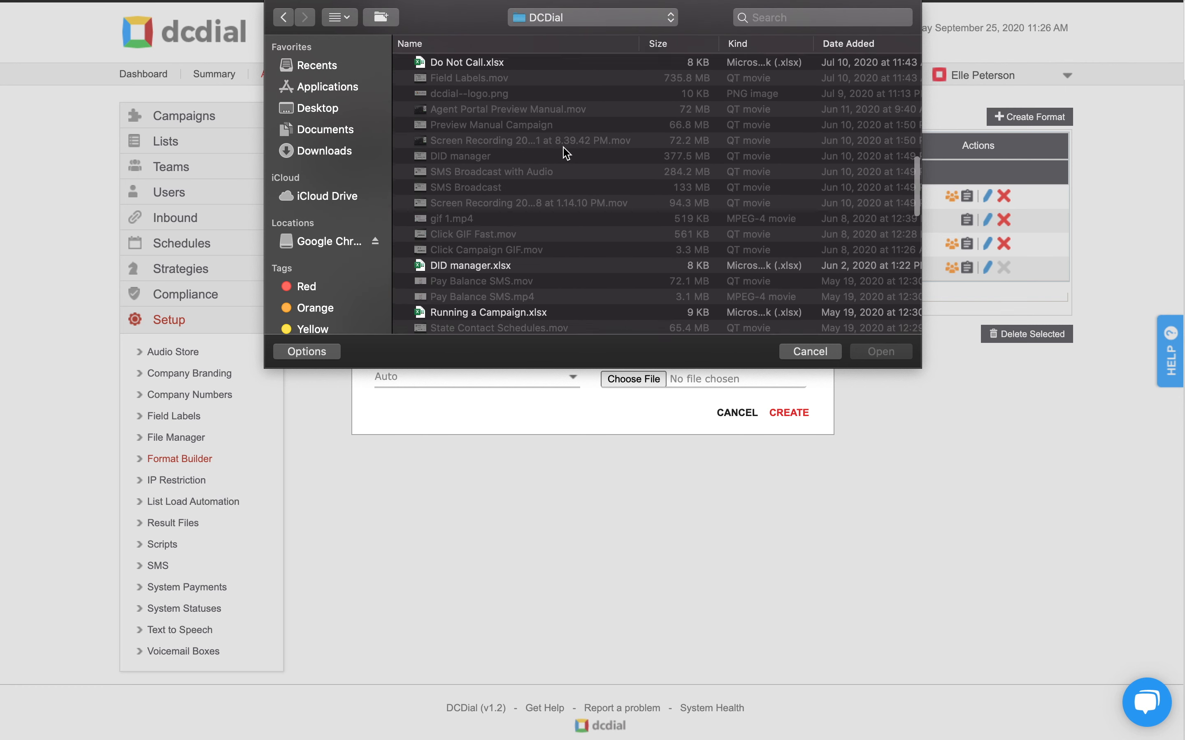
click(482, 202)
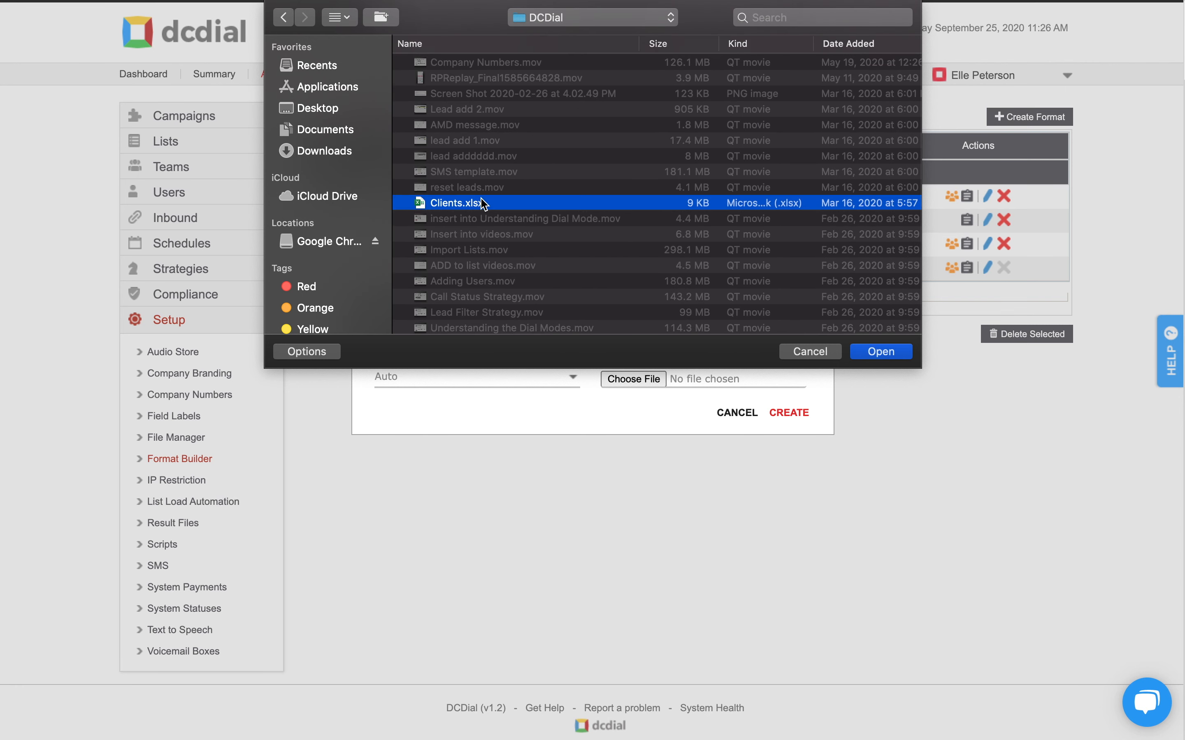
click(861, 350)
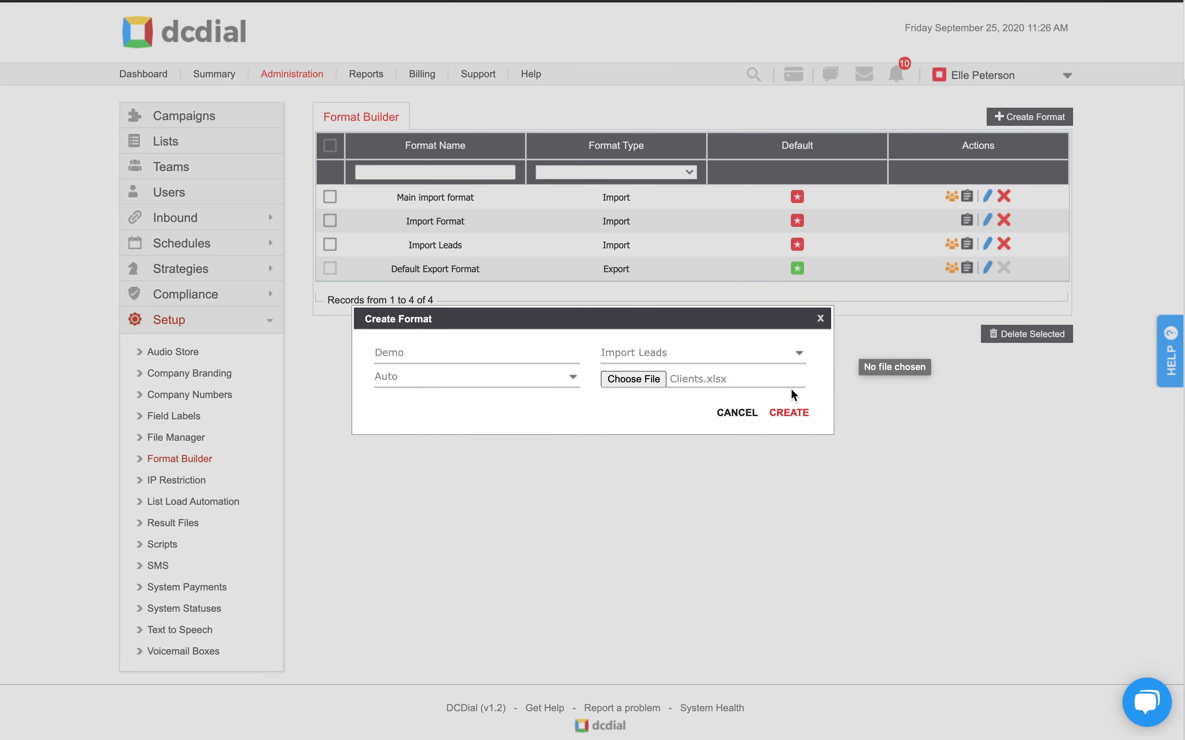
click(789, 411)
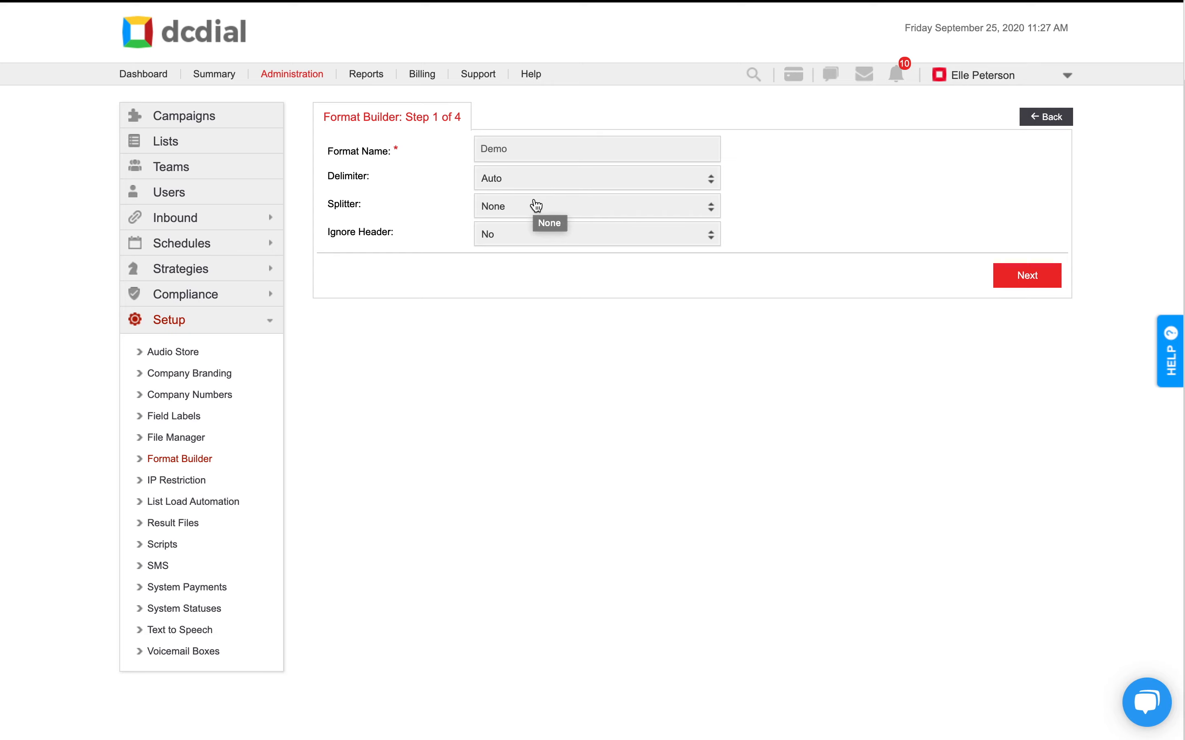
Check the column layout in the Clients workbook and keep the format's Splitter at None
key(ctrl+Right)
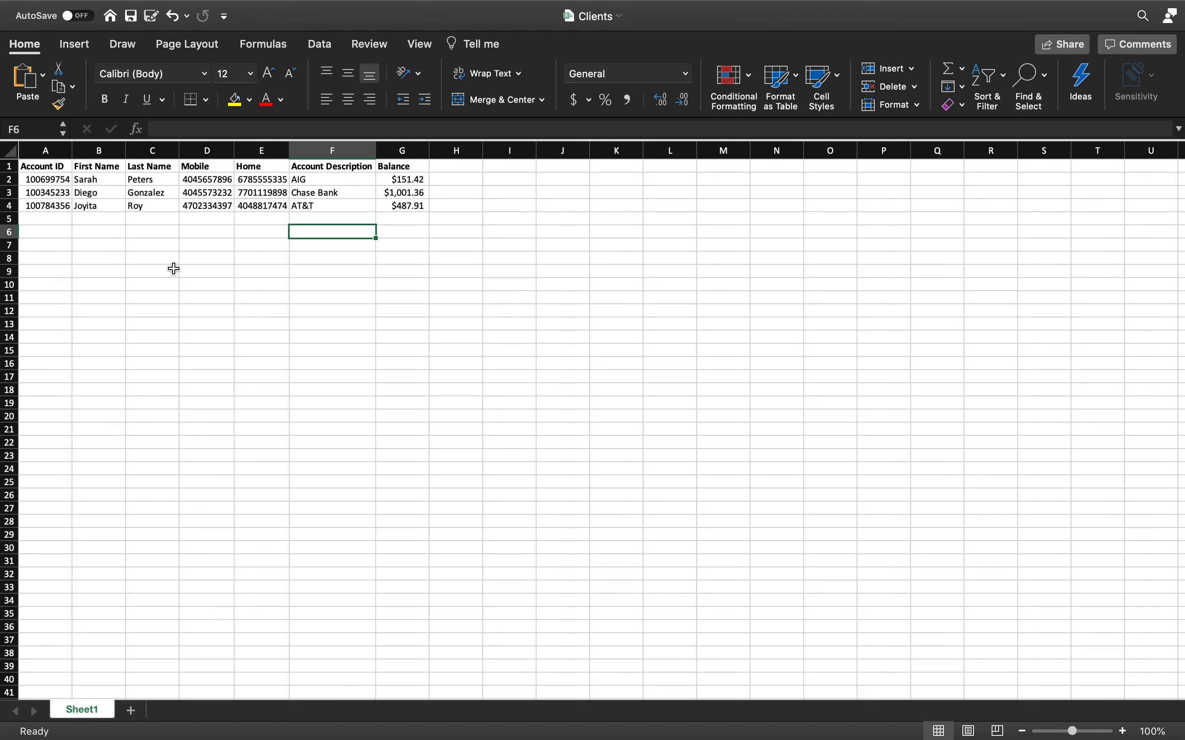
key(ctrl+Left)
click(547, 210)
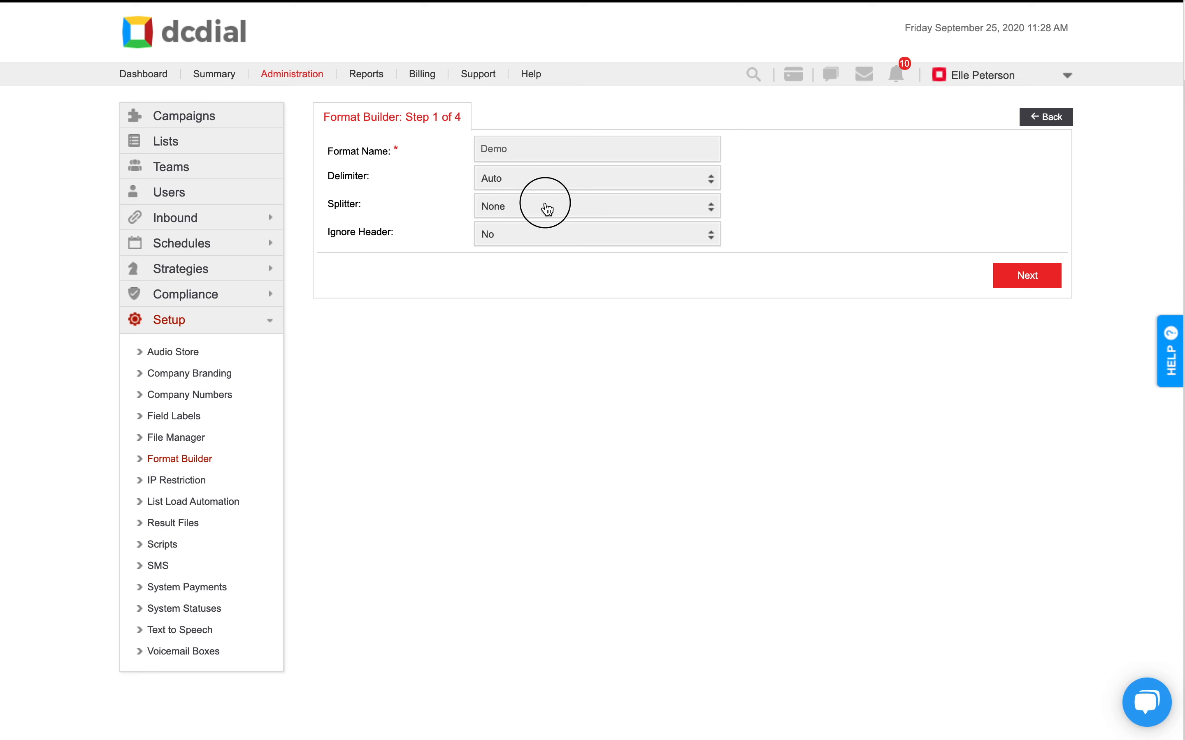
click(531, 228)
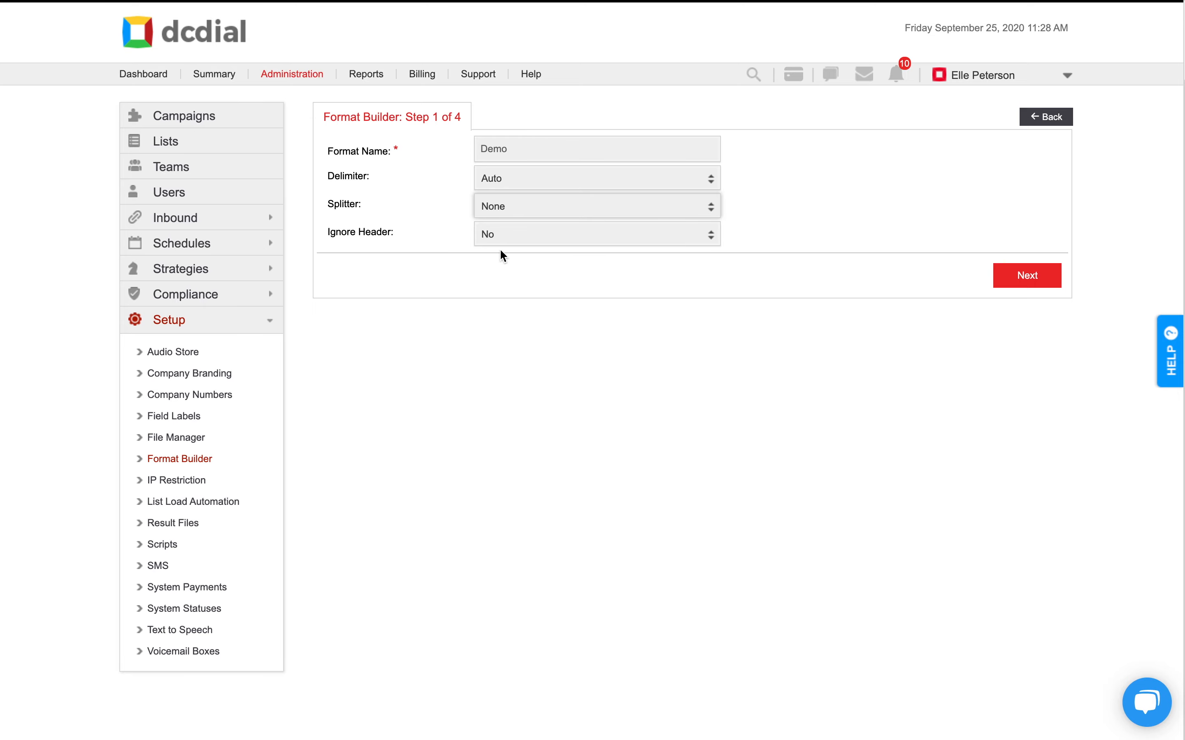
Check the Clients workbook's header row, set Ignore Header to Yes and continue to the field mapping
key(ctrl+Right)
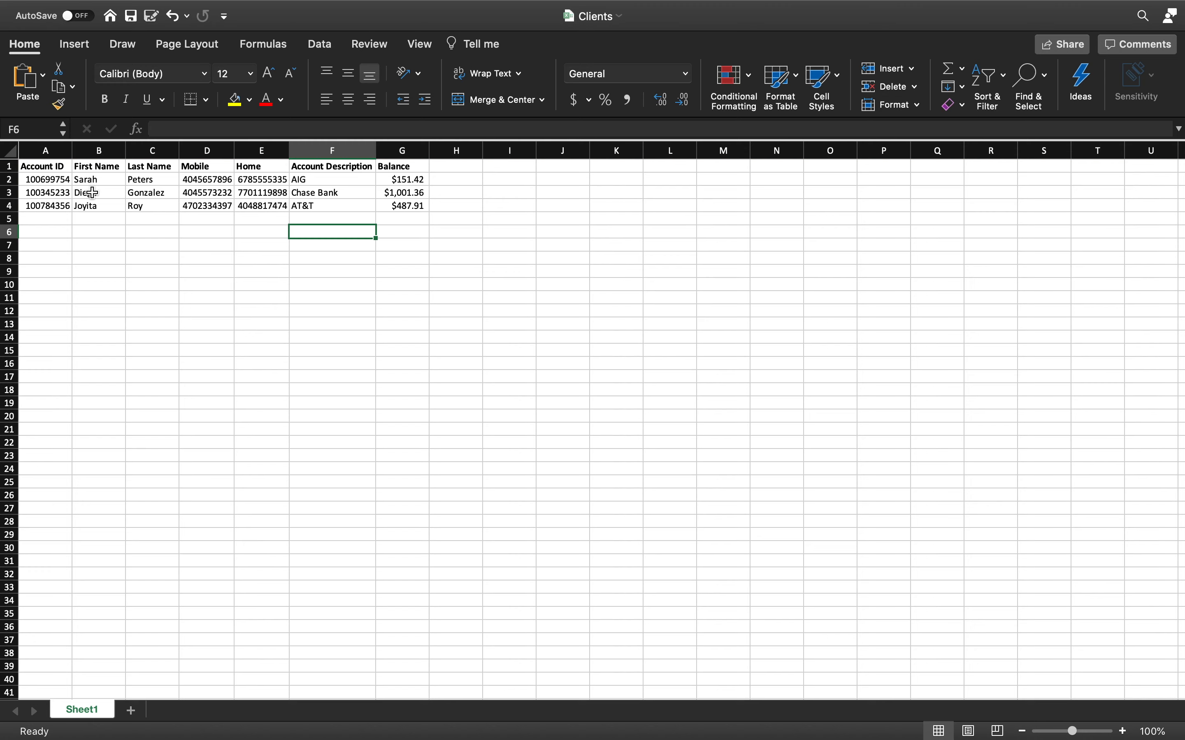
click(8, 167)
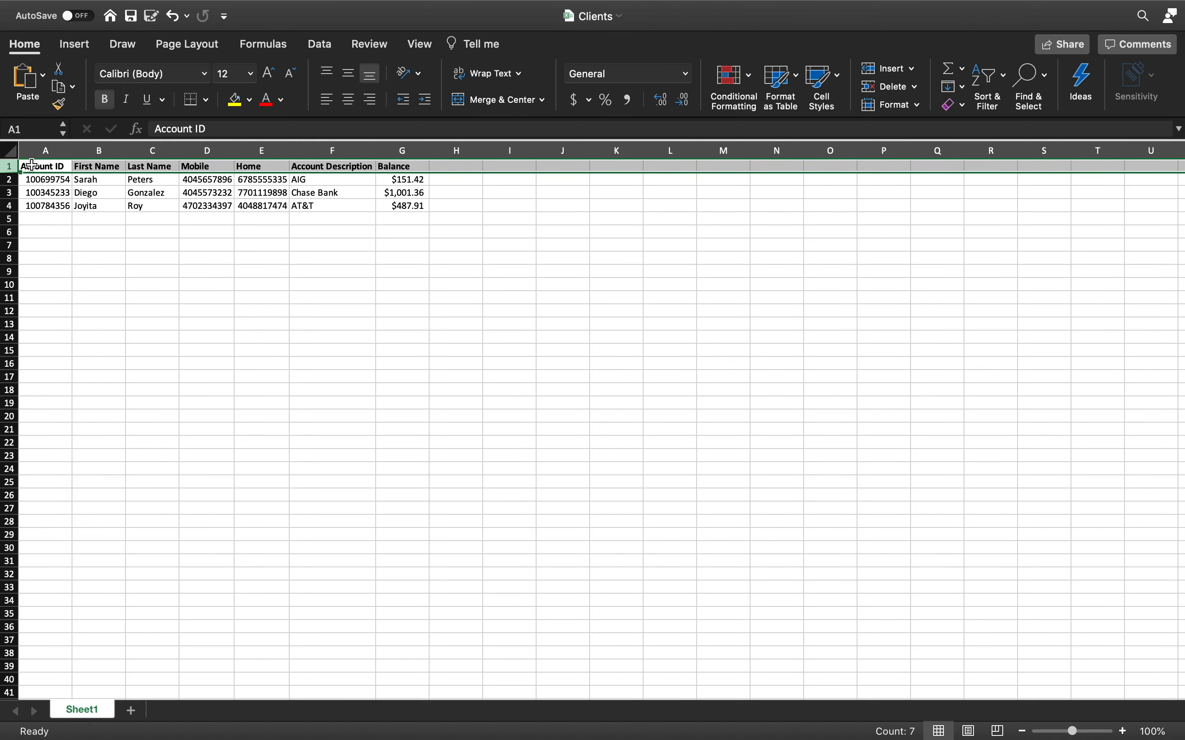
key(ctrl+Left)
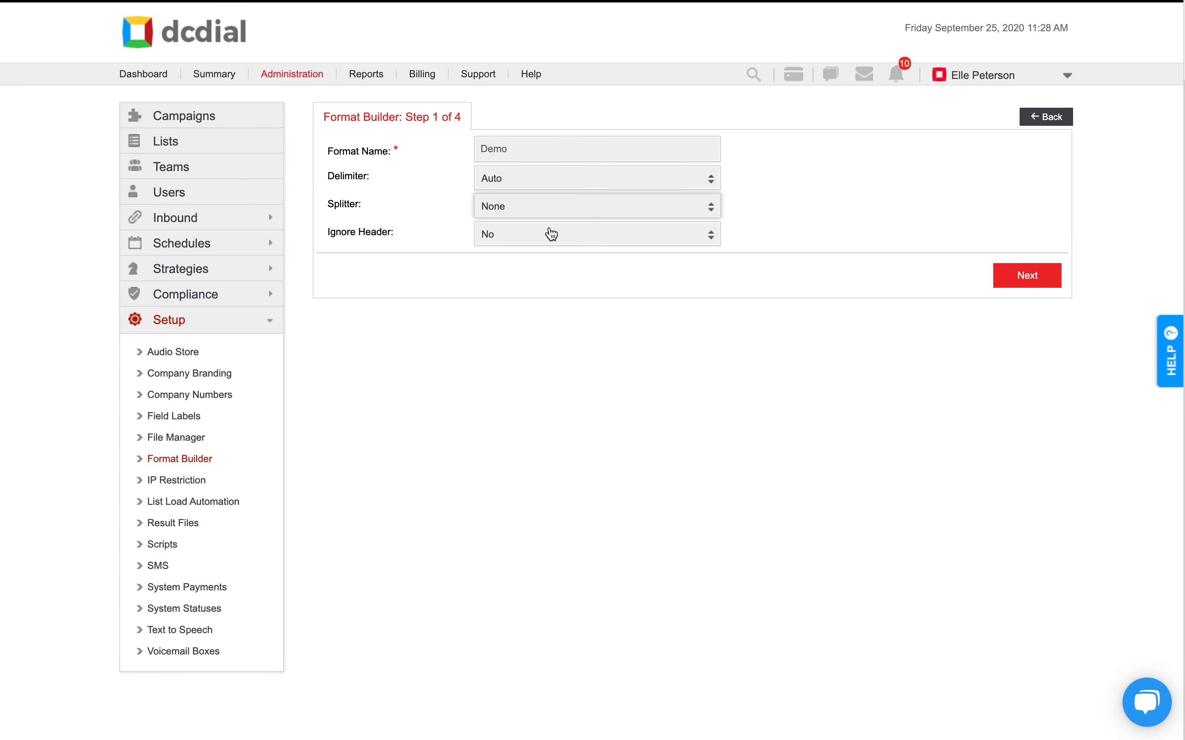
click(551, 234)
click(568, 253)
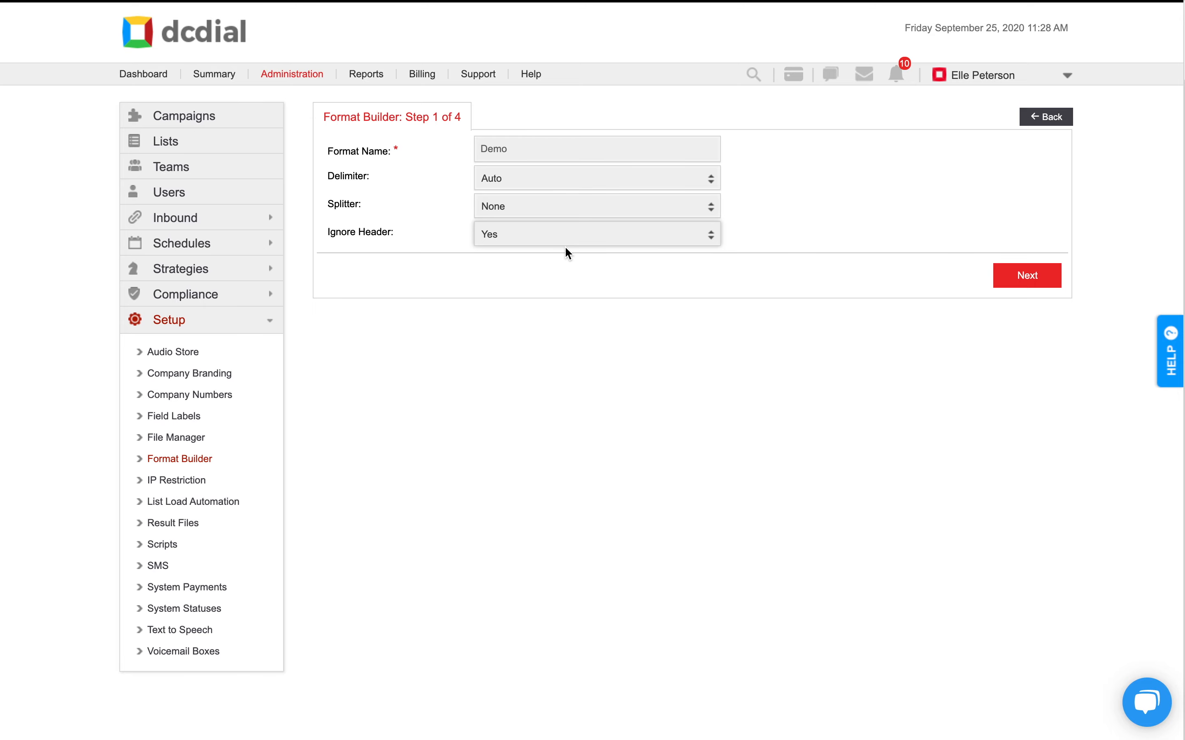
click(1020, 275)
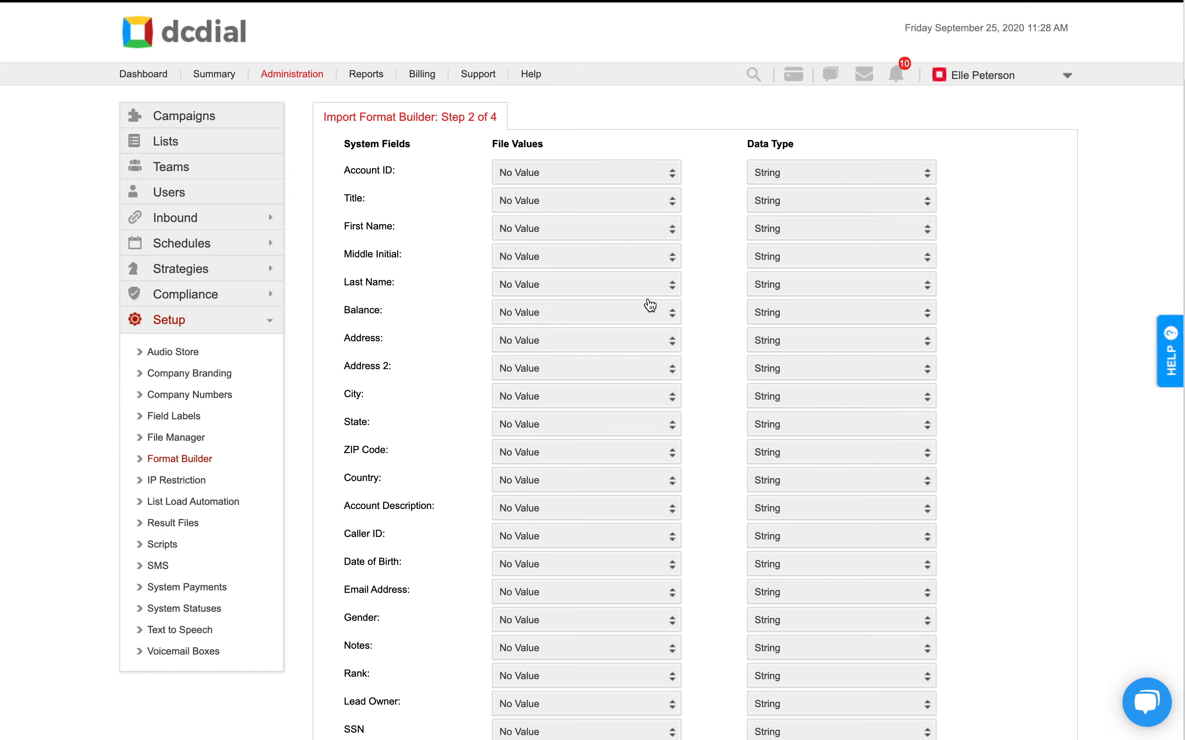
Map the Account ID, First Name and Last Name system fields to the matching values from the Clients workbook's first record
key(ctrl+Right)
key(ctrl+Left)
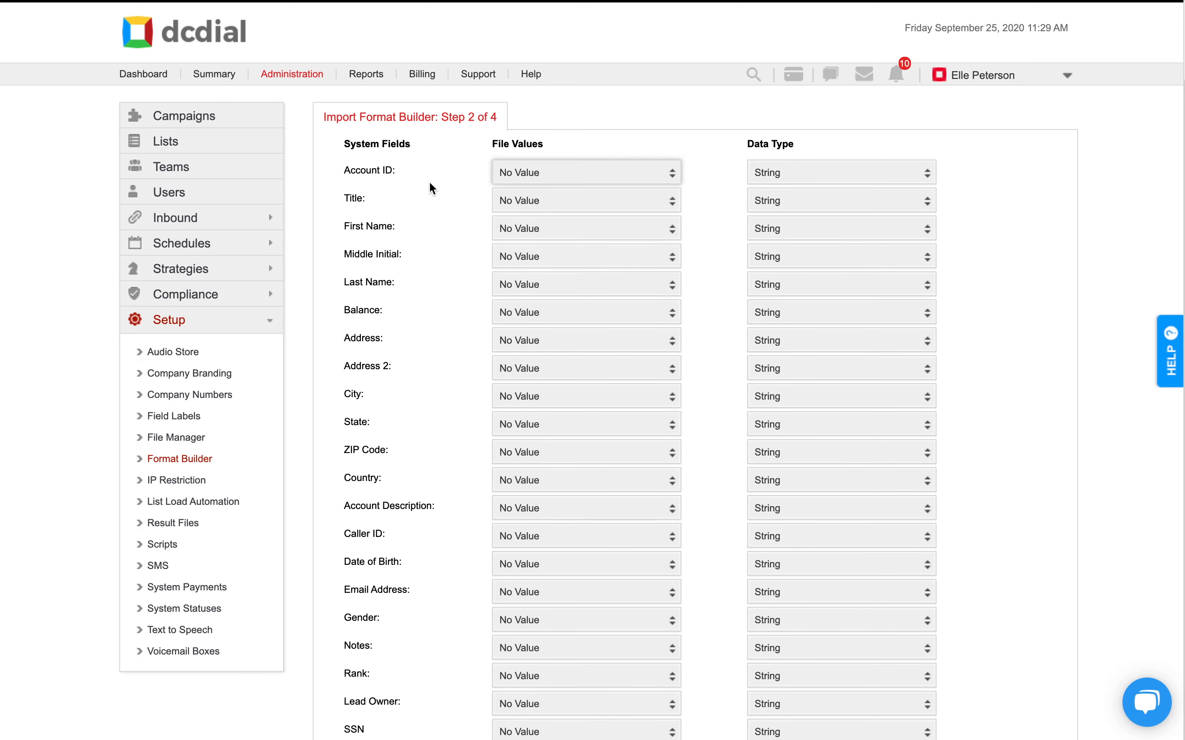
key(ctrl+Right)
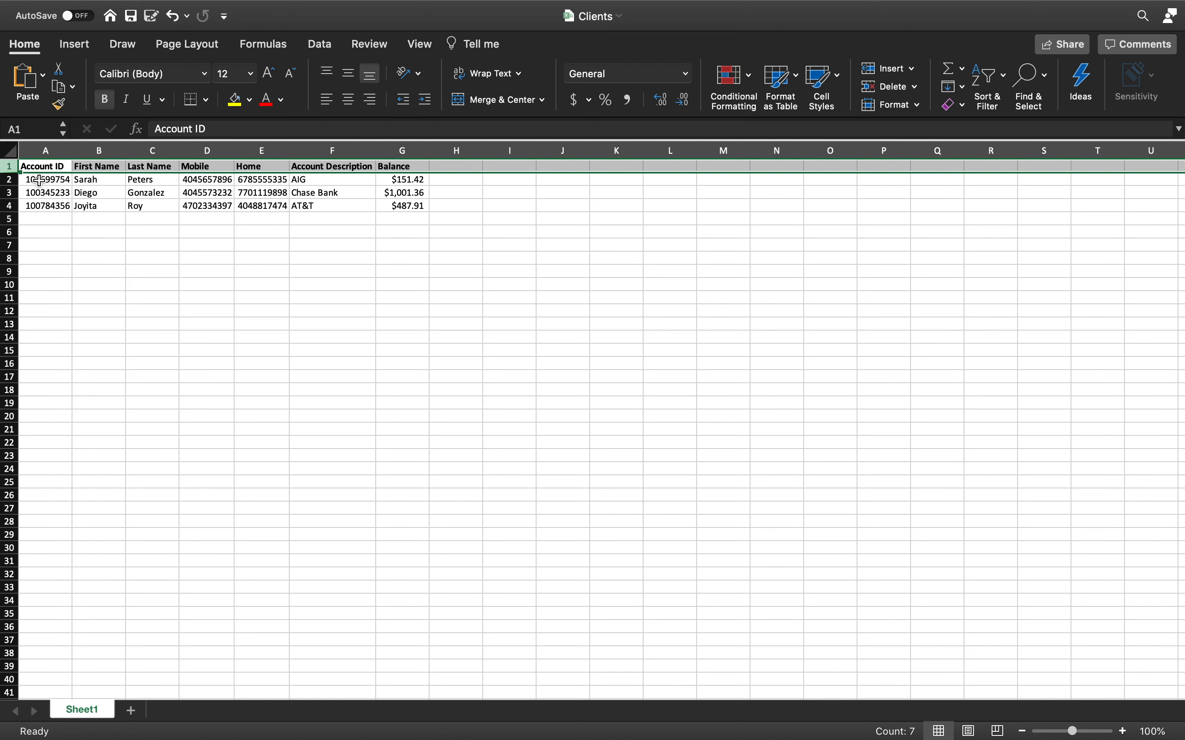
key(ctrl+Left)
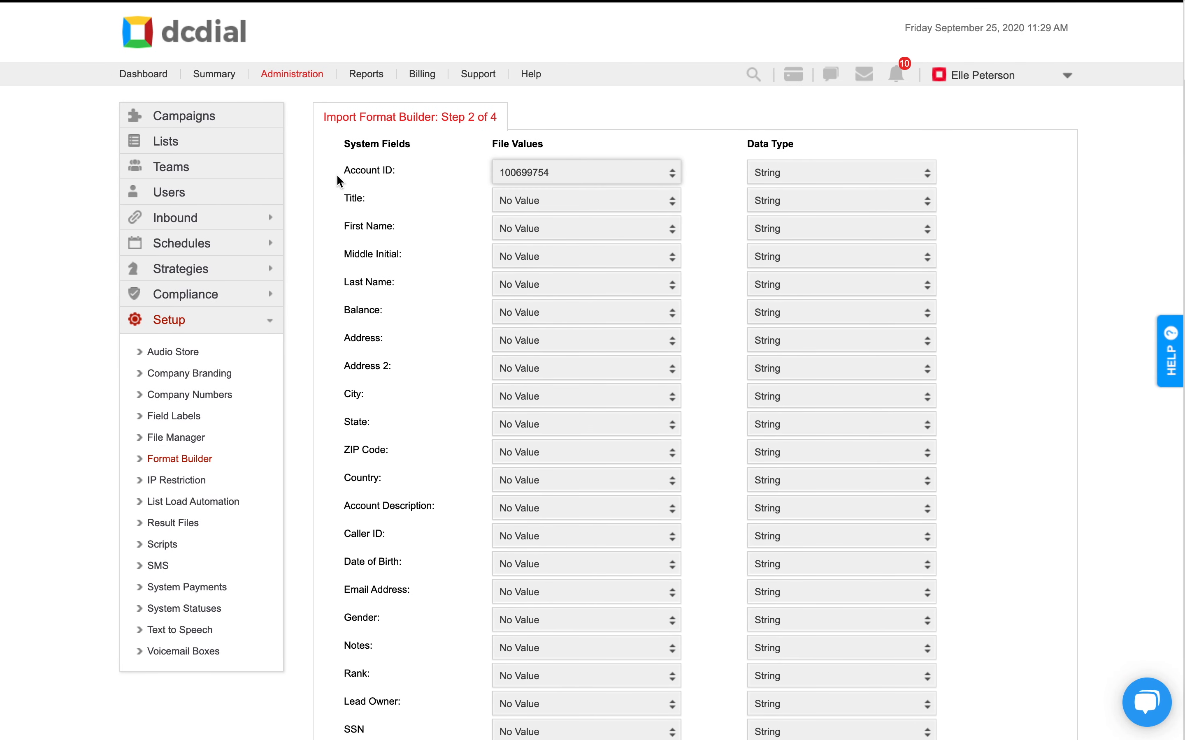
click(505, 229)
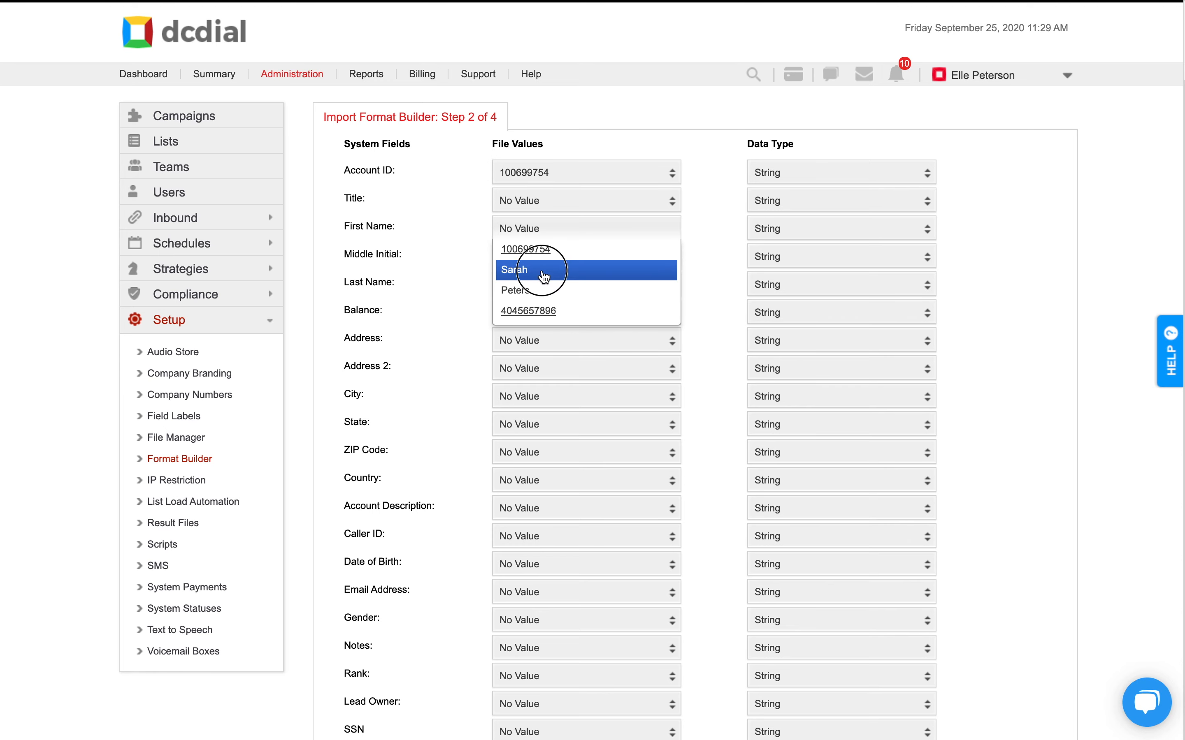
click(545, 277)
click(554, 290)
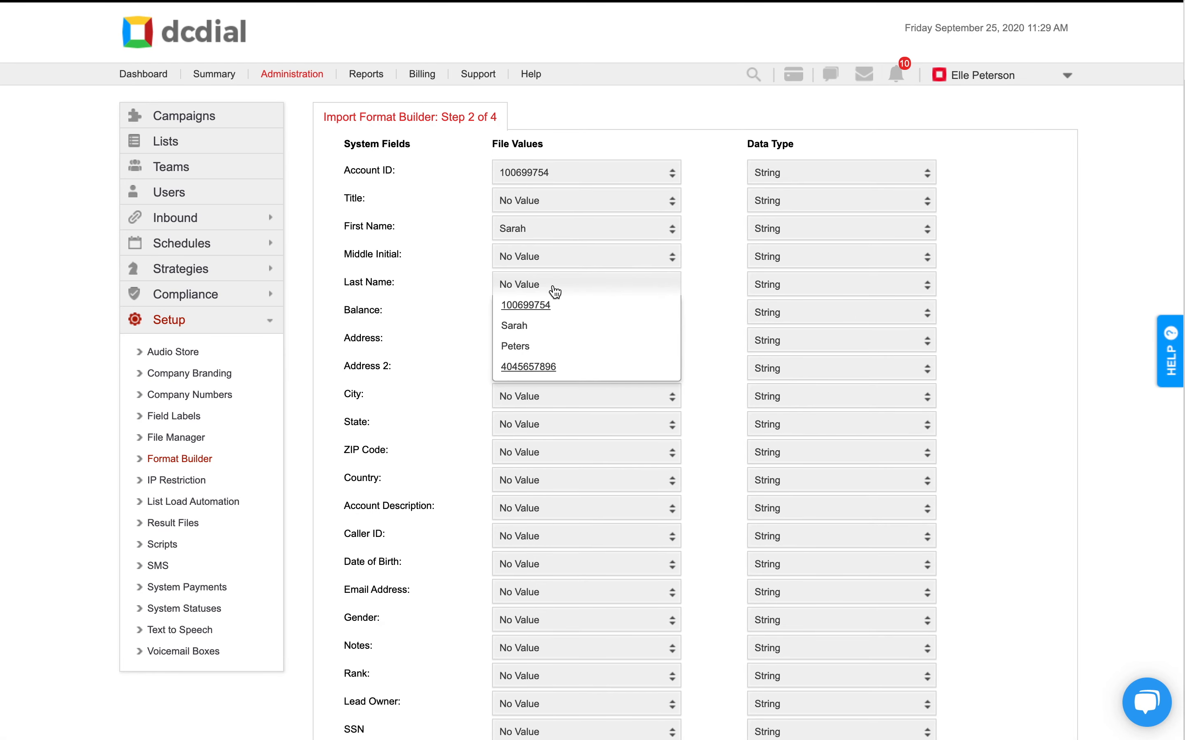
click(546, 354)
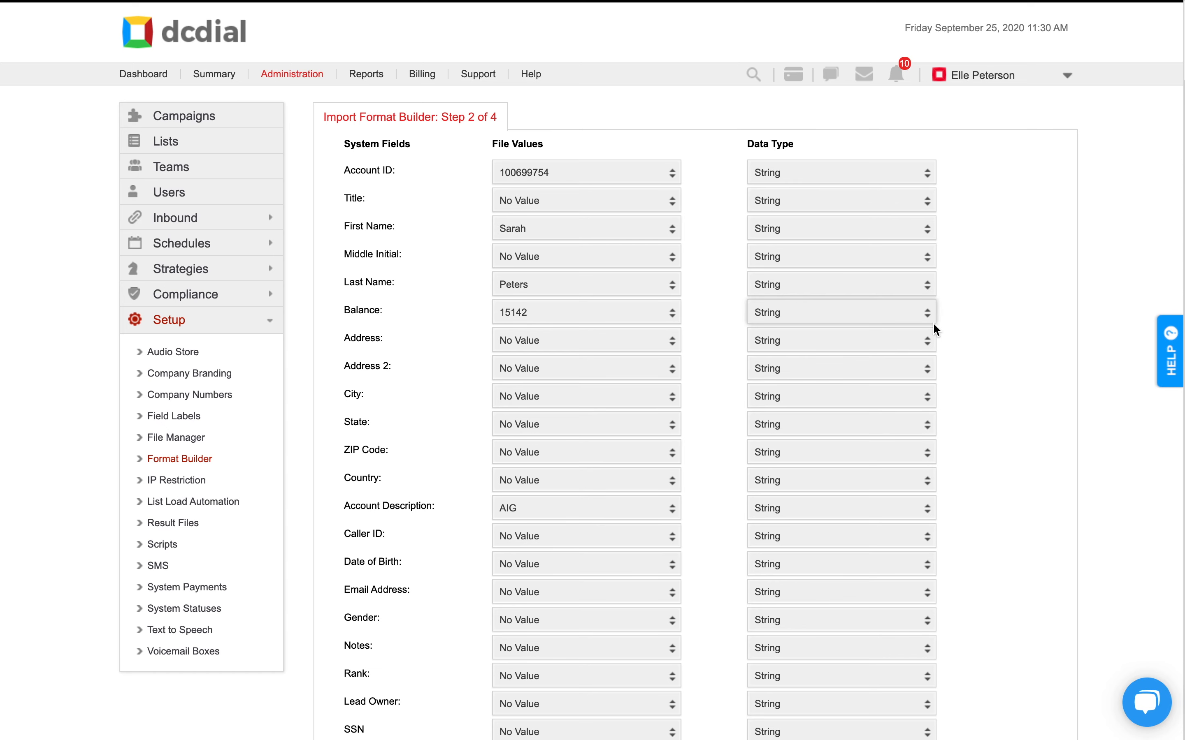
Change the Balance field's data type so amounts carry two decimals, check the import preview and continue to the phone mapping
click(930, 318)
click(902, 354)
scroll(950, 320, down, 10)
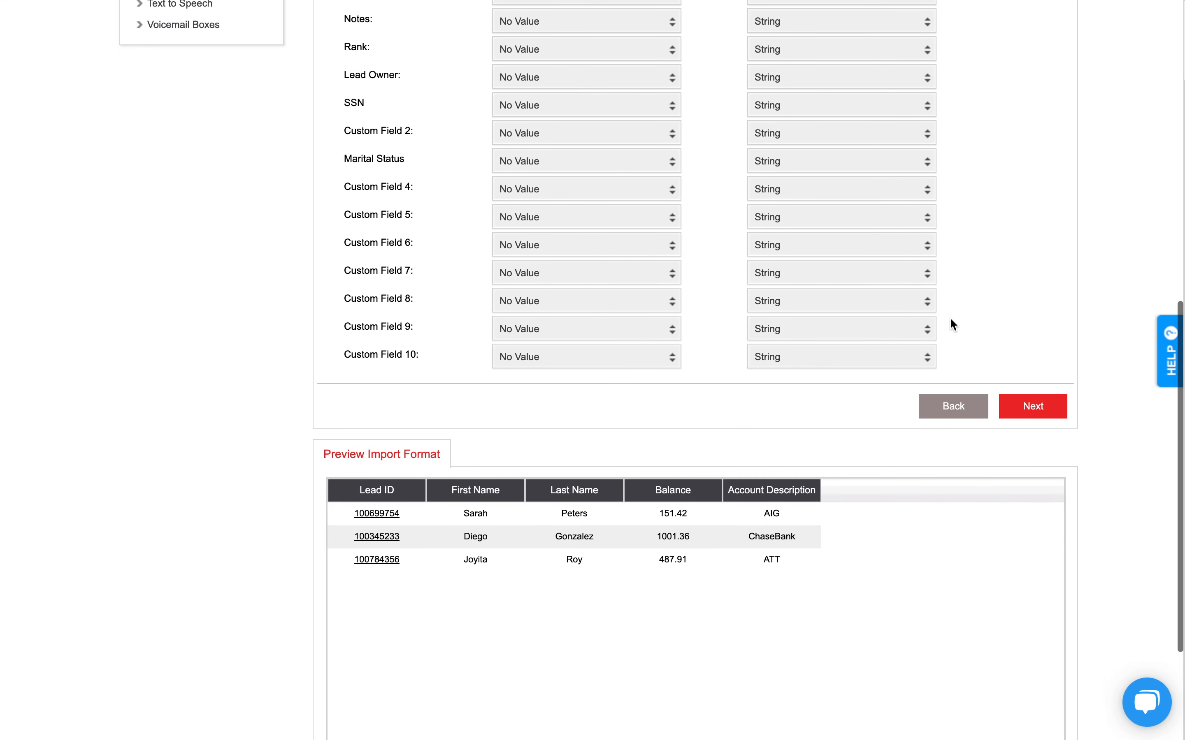
scroll(950, 319, down, 4)
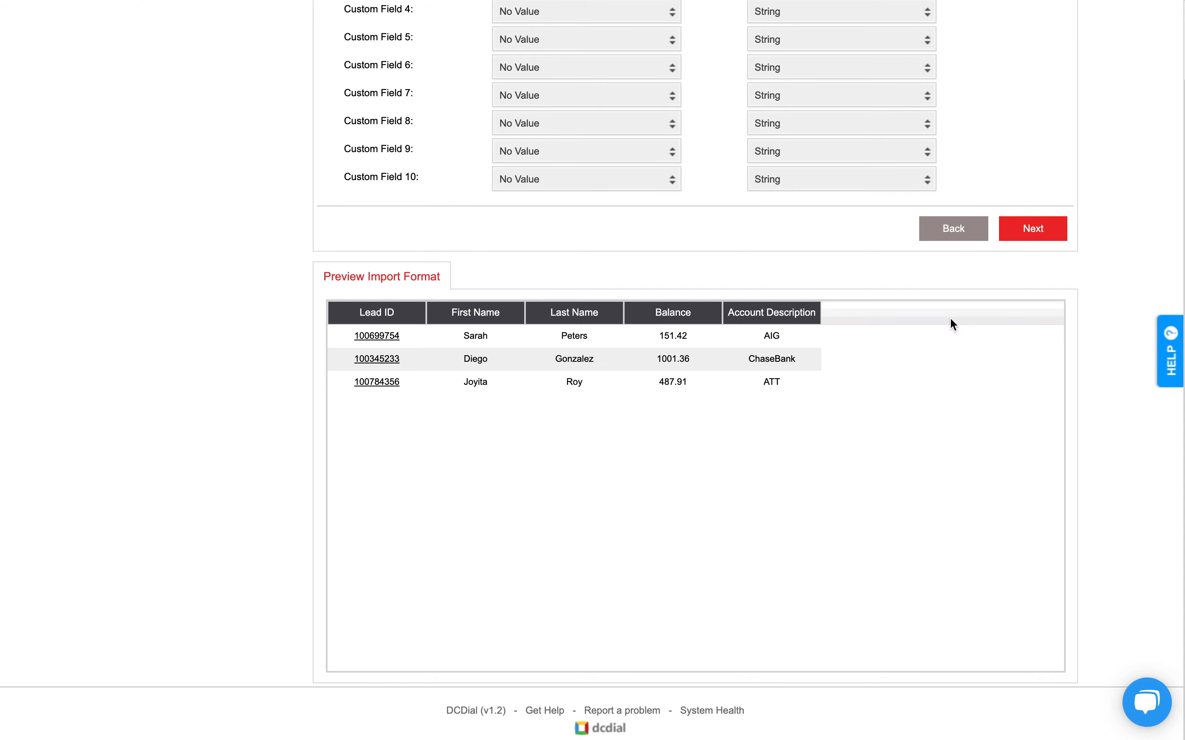
scroll(979, 362, up, 3)
click(1030, 408)
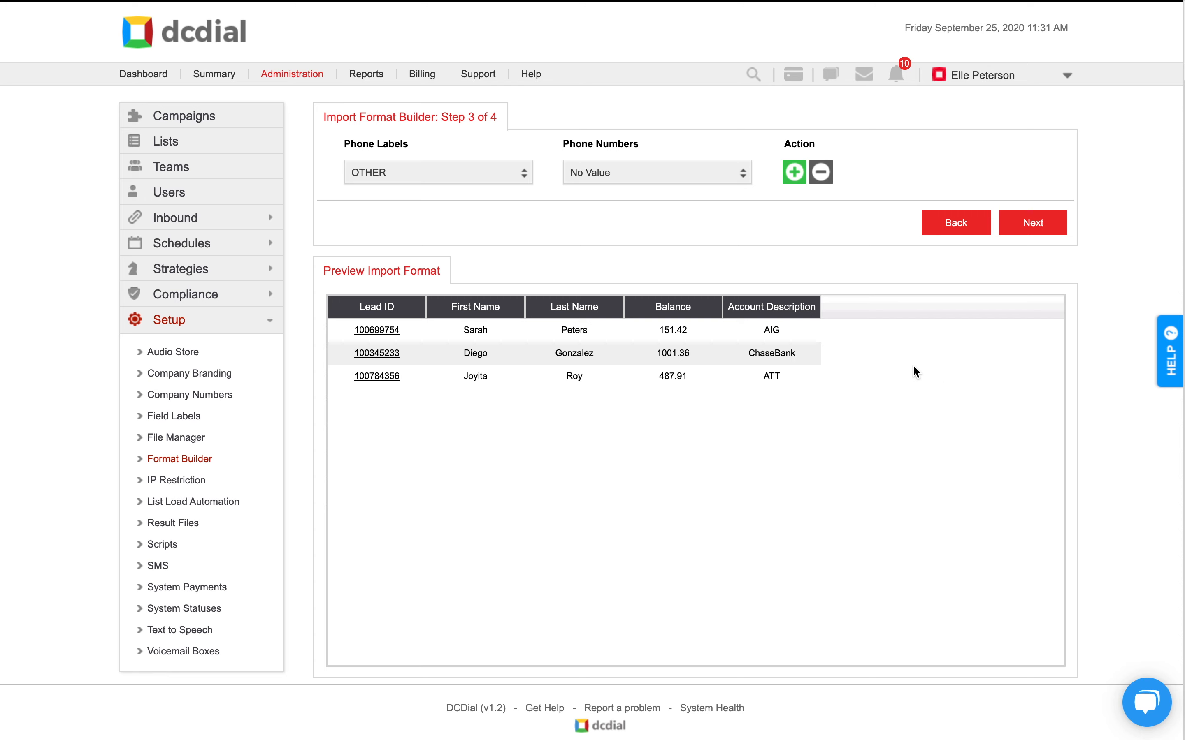
Set the first phone label to MOBILE and add a second phone row labelled HOME
click(499, 177)
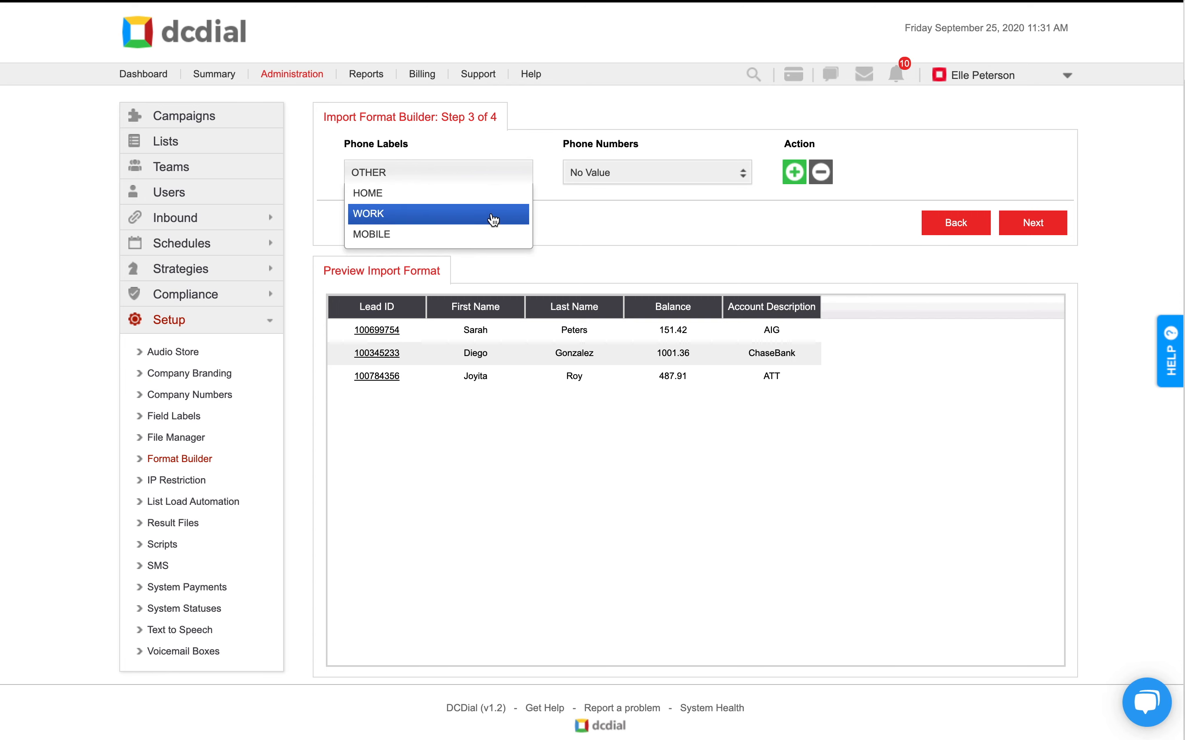
click(242, 203)
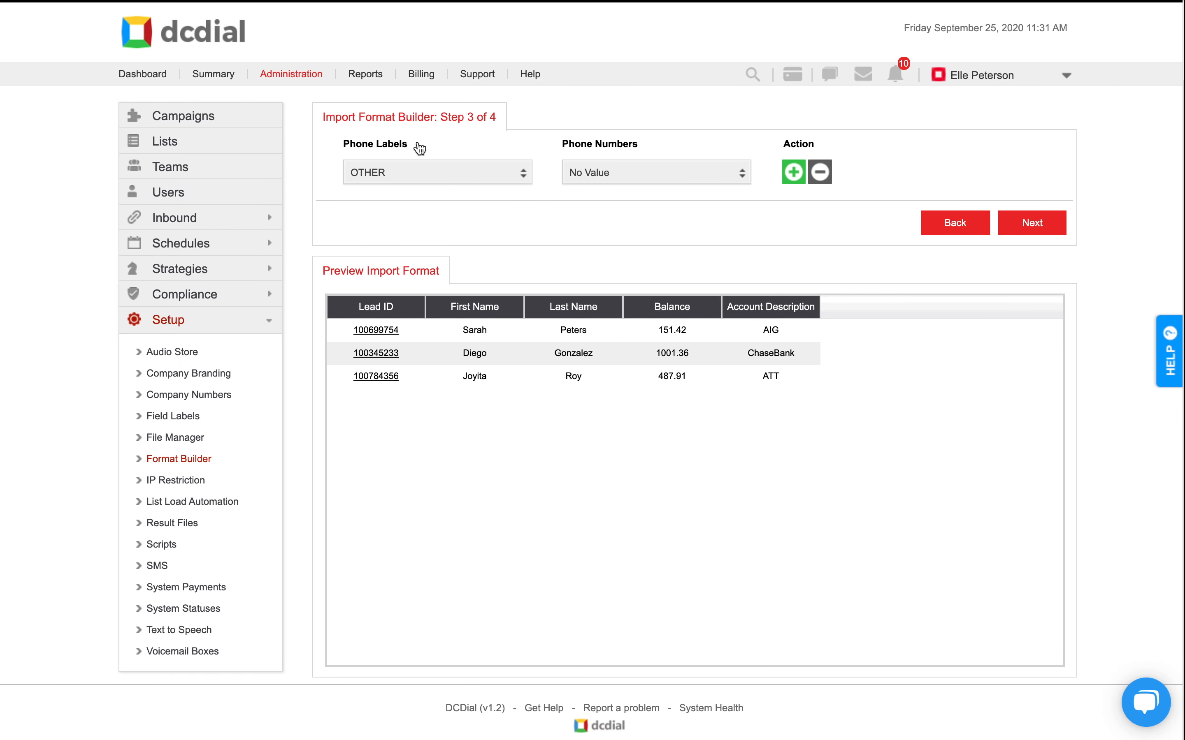
click(794, 172)
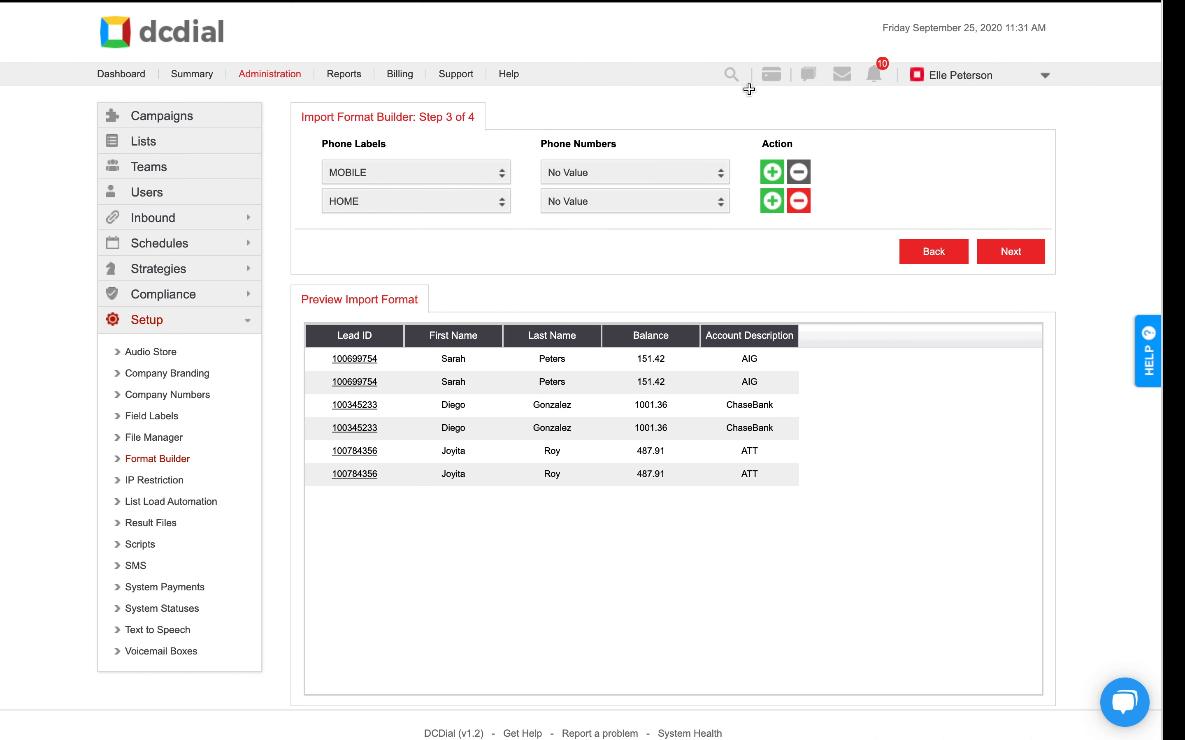
Map the MOBILE and HOME labels to the matching phone numbers from the Clients file and continue to the final format settings
click(662, 184)
click(661, 255)
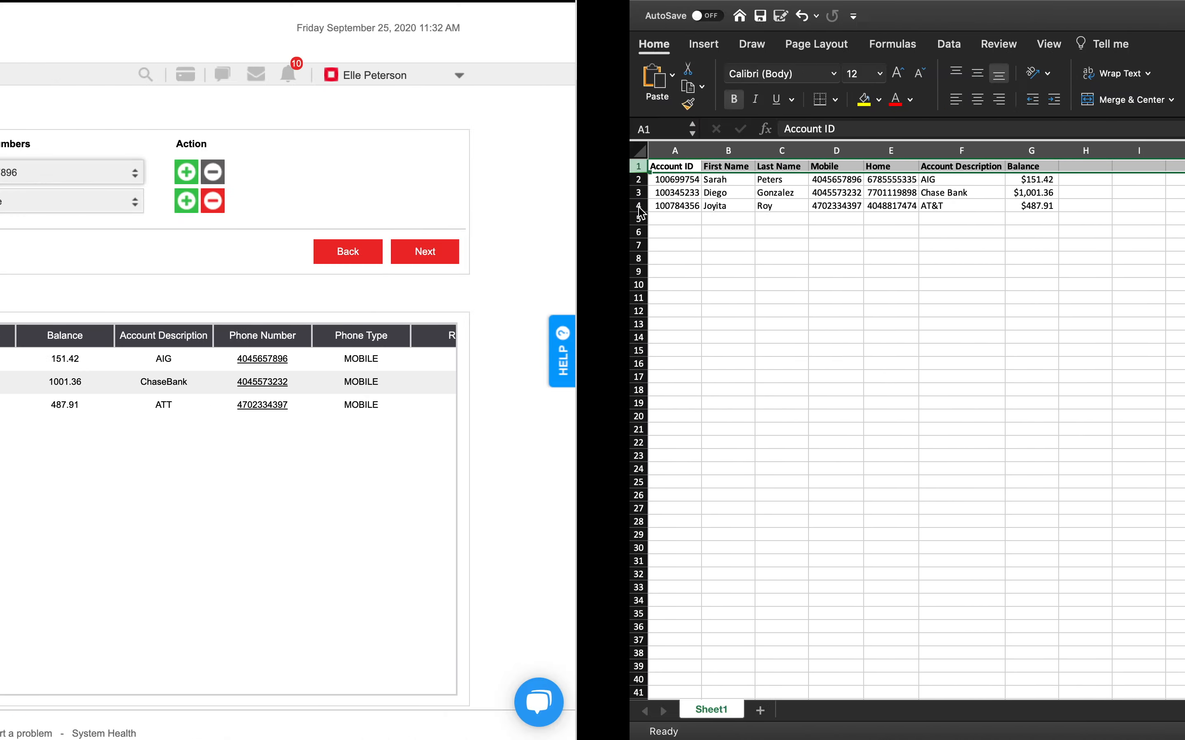
click(682, 201)
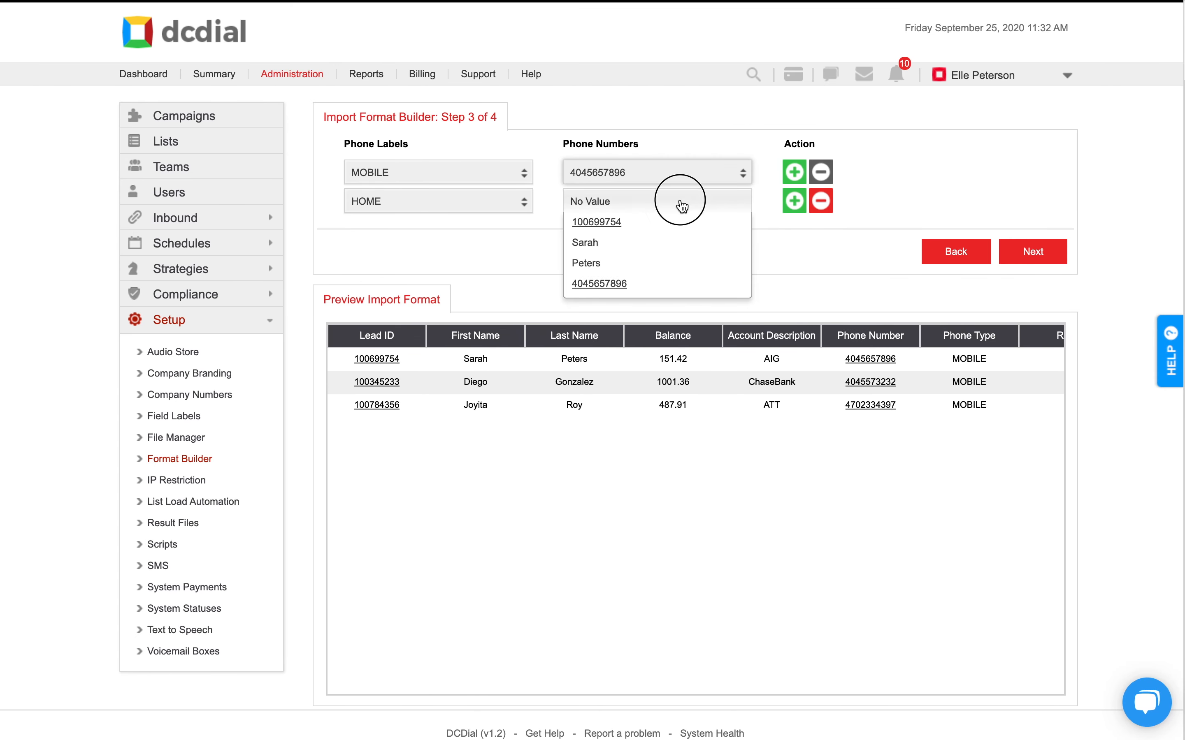
click(678, 257)
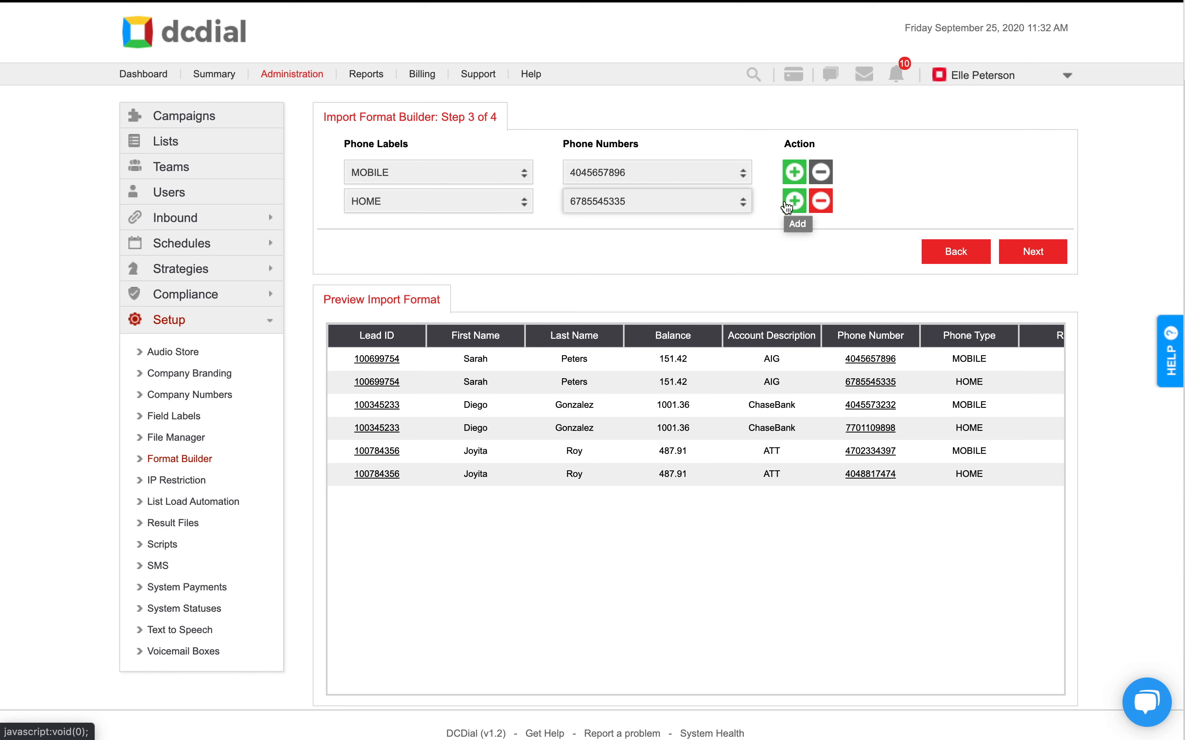
click(1033, 255)
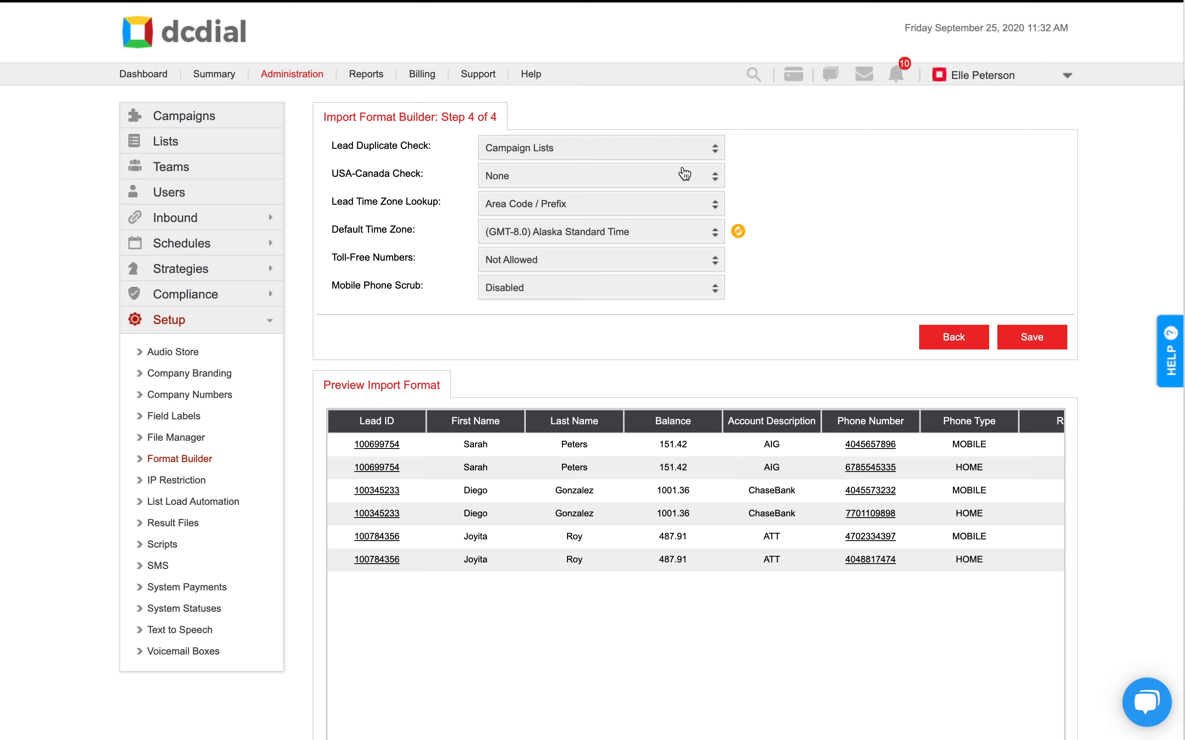
Try the List option and then the Campaign Lists option for the lead duplicate check
click(675, 156)
click(677, 157)
click(677, 156)
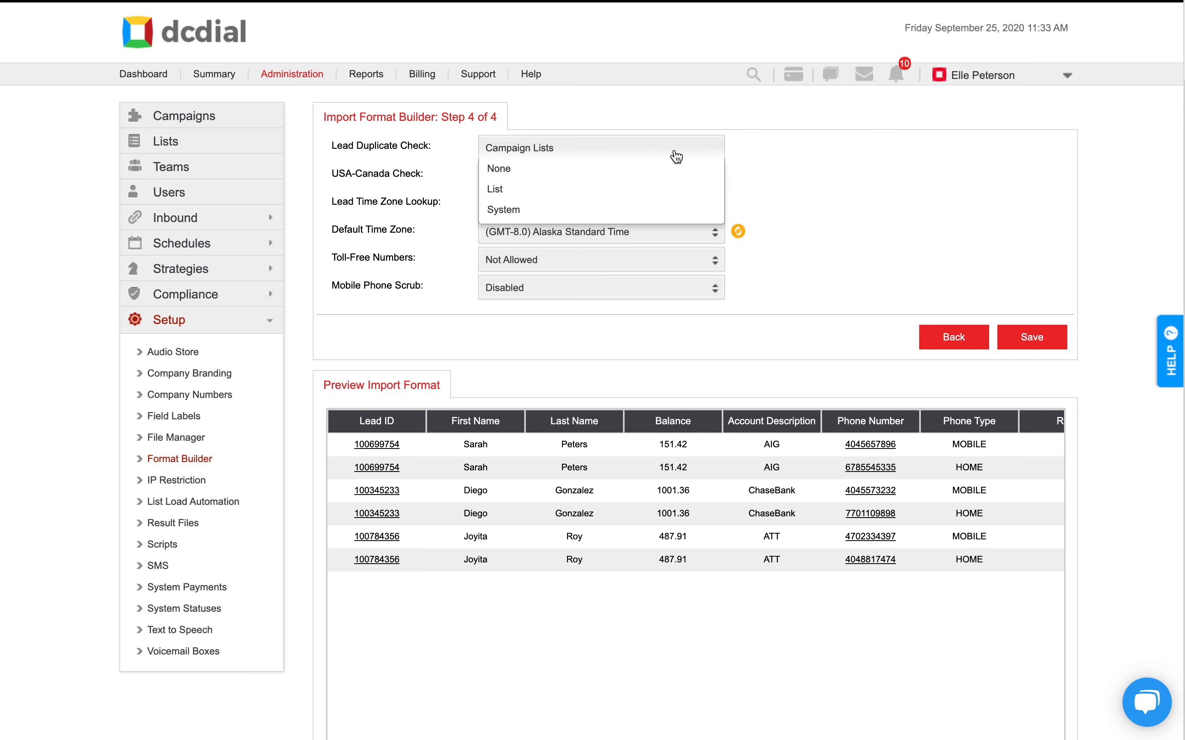
click(656, 188)
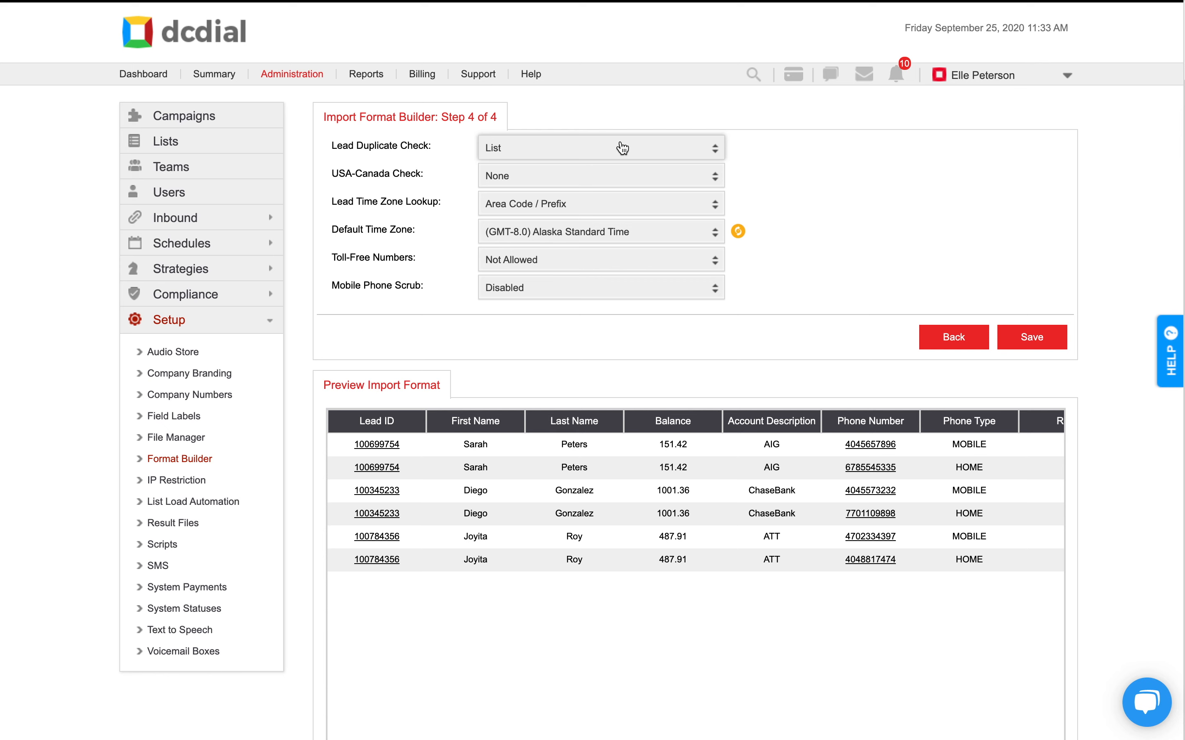
click(623, 148)
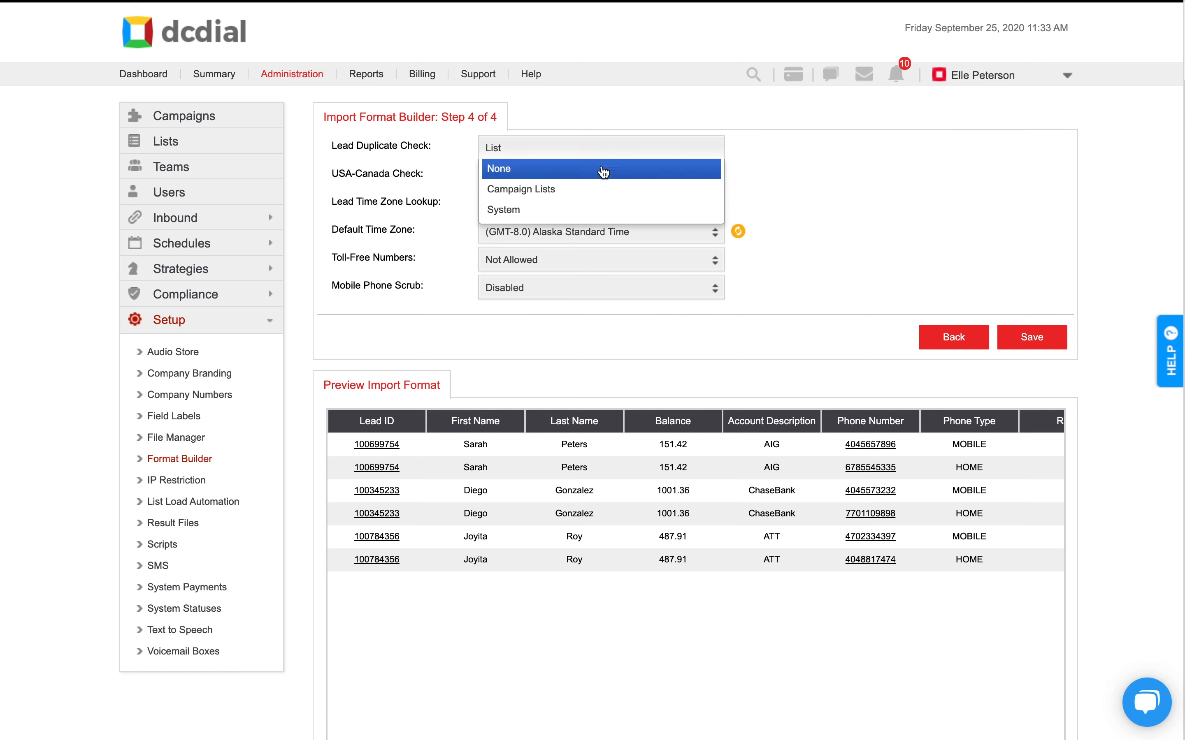
click(597, 189)
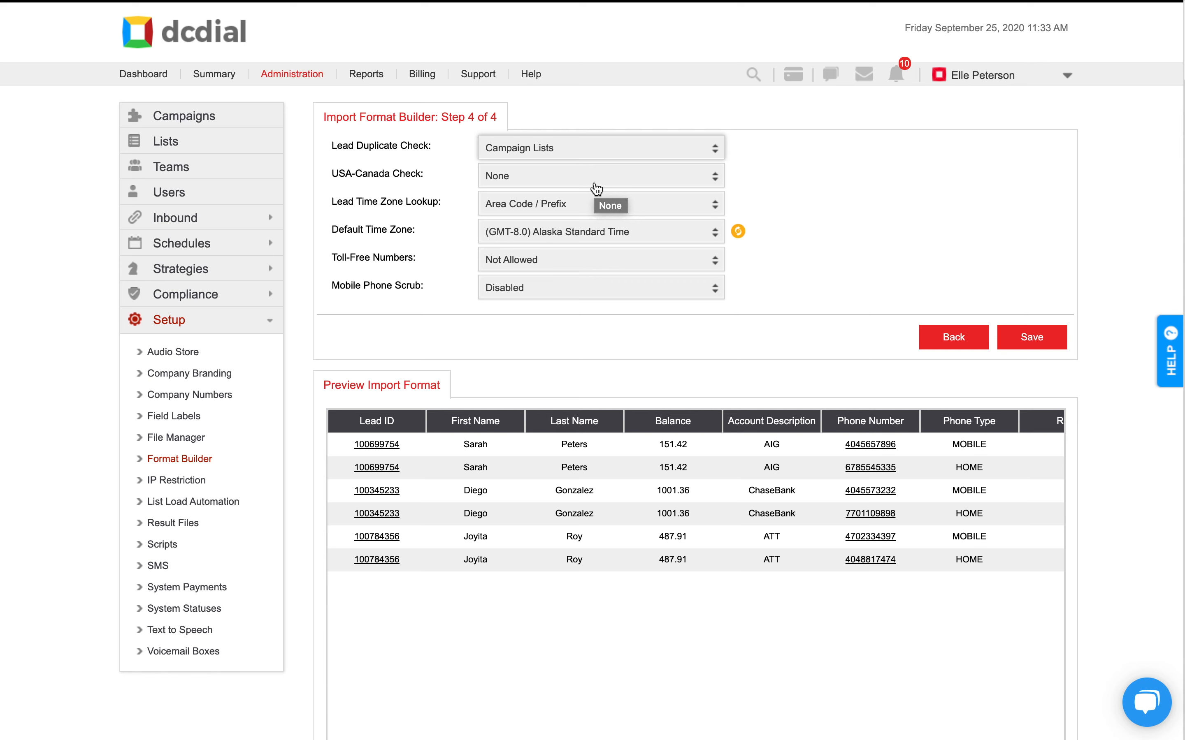
Set the lead duplicate check to System and the USA-Canada check to Valid Area Code and Prefix
click(594, 151)
click(573, 211)
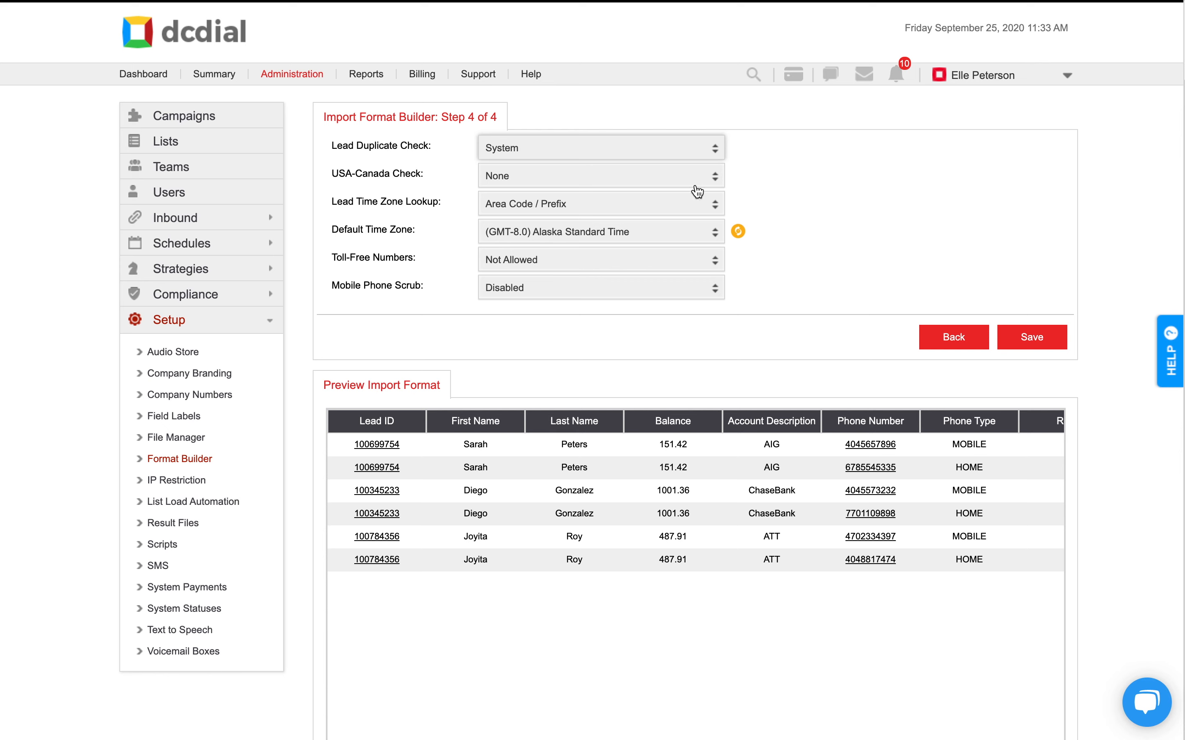
click(656, 187)
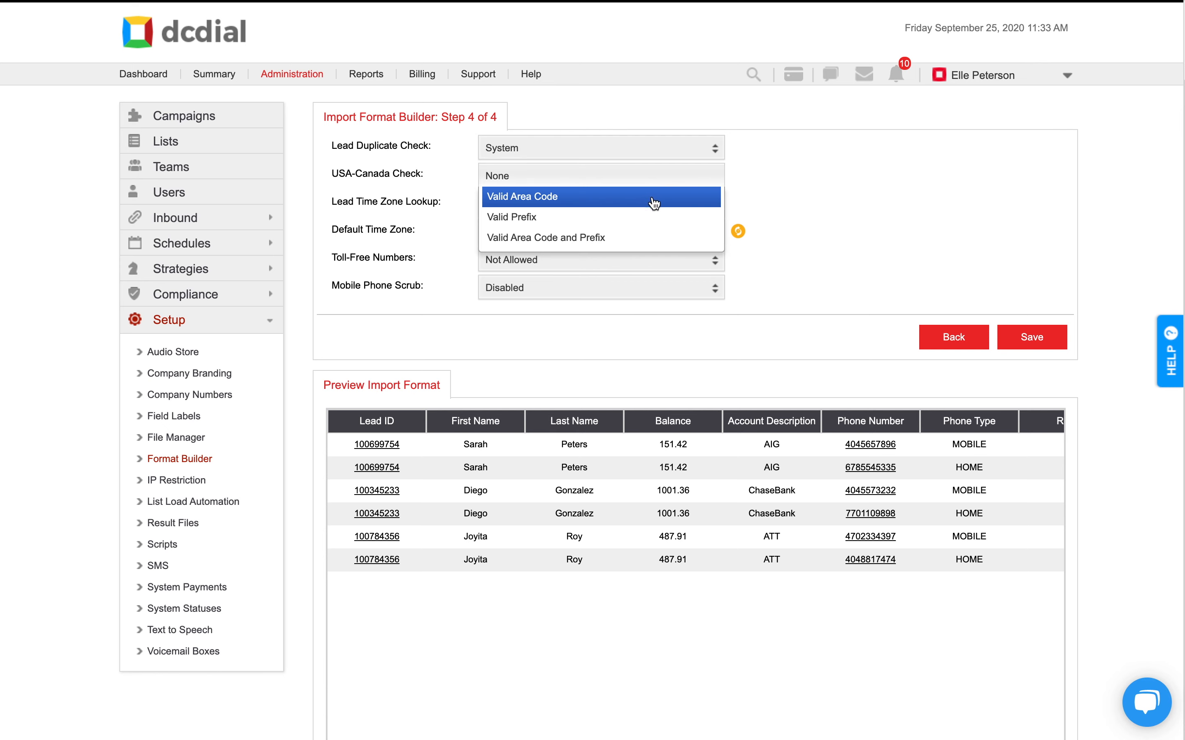
click(614, 238)
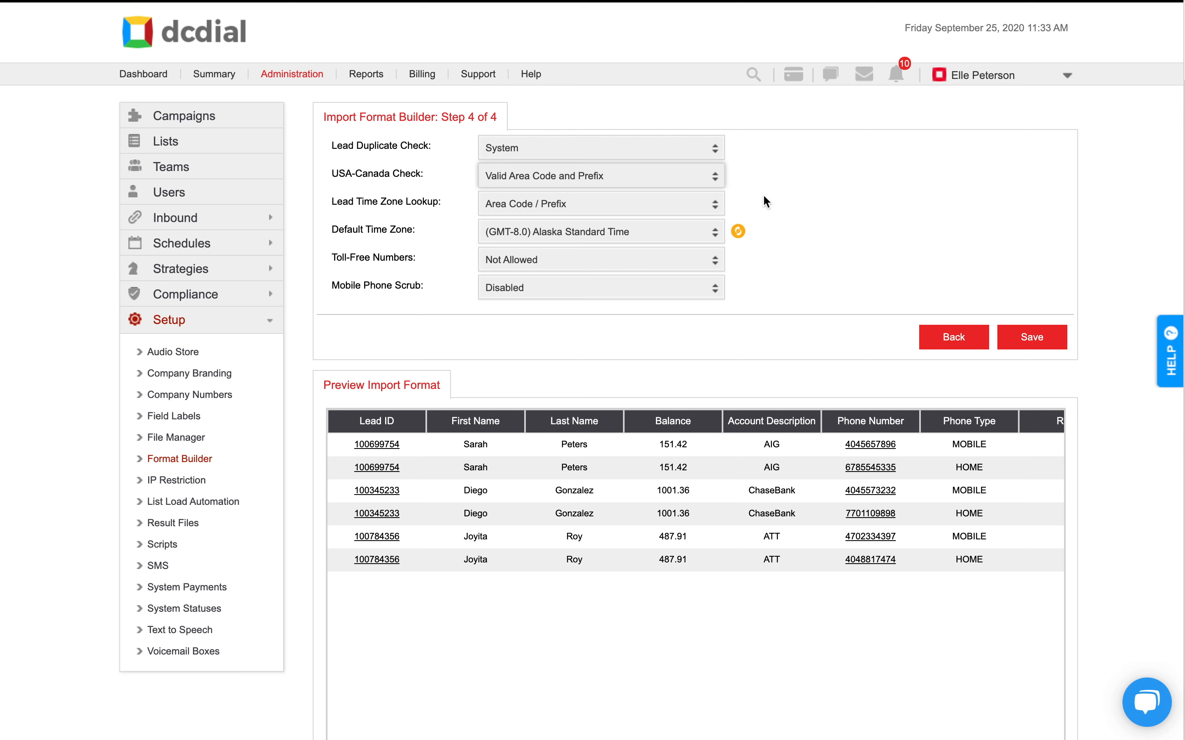
Set the lead time zone lookup to Area Code / Prefix and Zip Code and save the import format
click(693, 215)
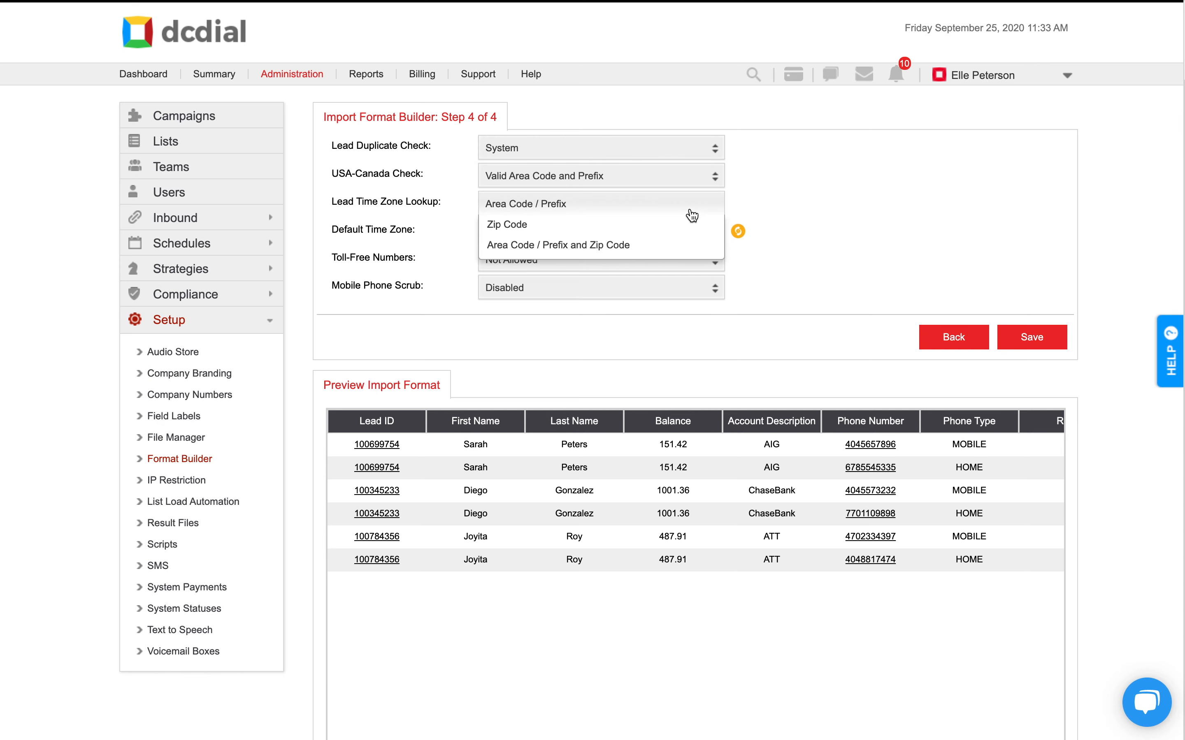
click(631, 244)
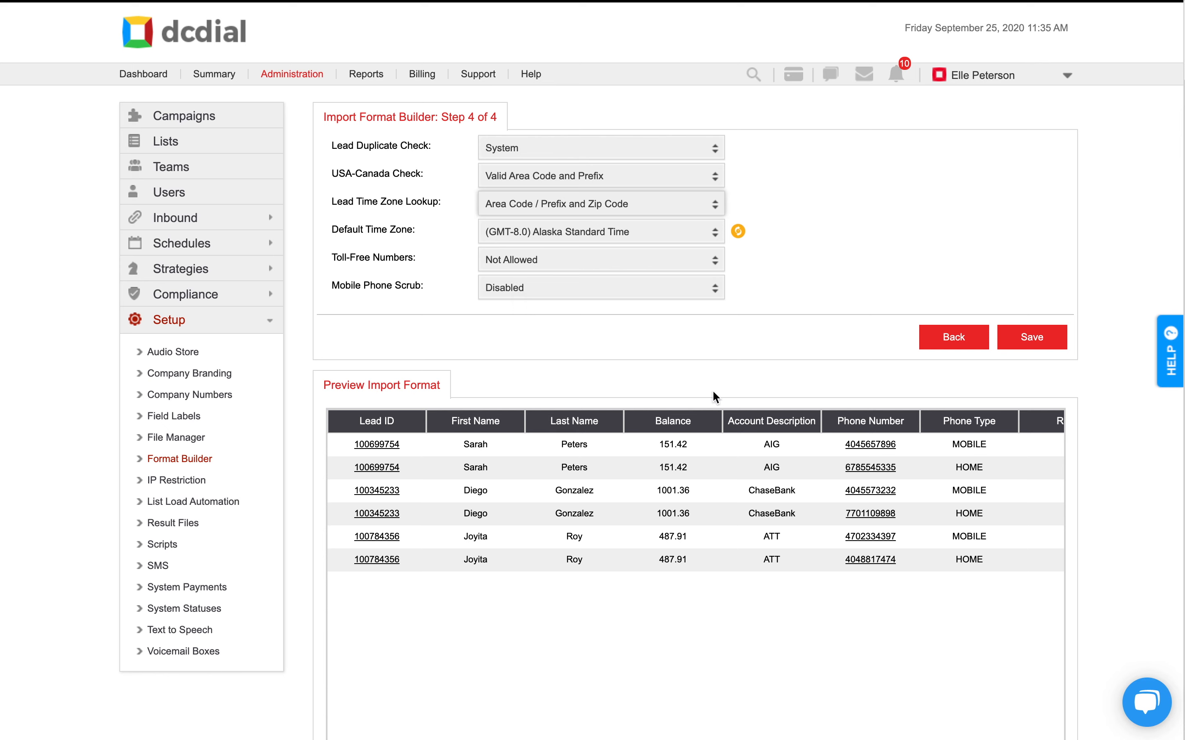
click(1037, 337)
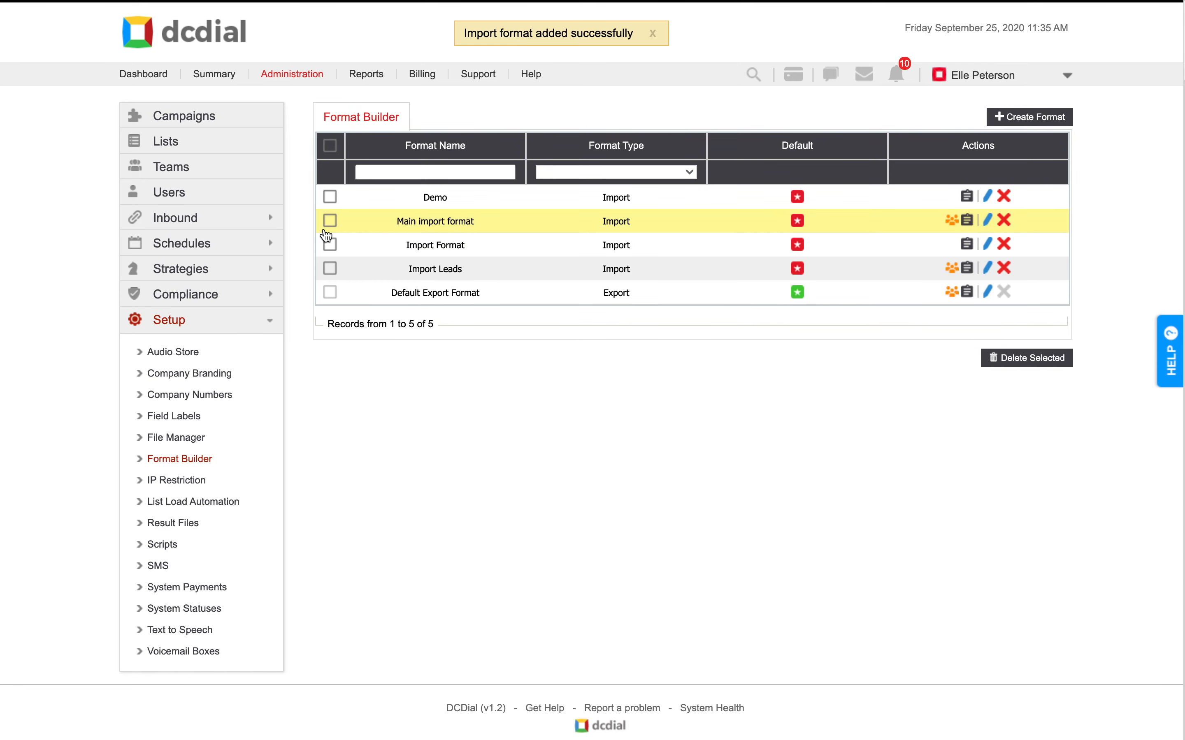
Open the file upload page for lead lists and choose the DCDial campaign and an import format for the first upload
click(187, 148)
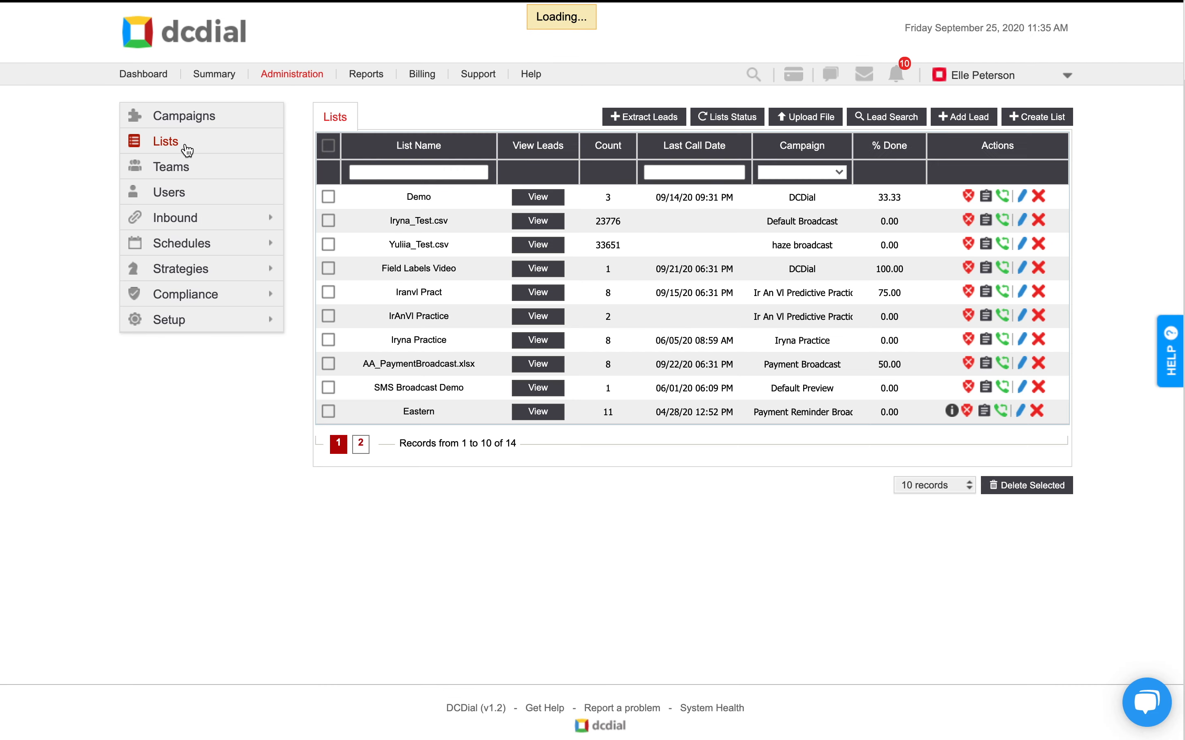
click(827, 121)
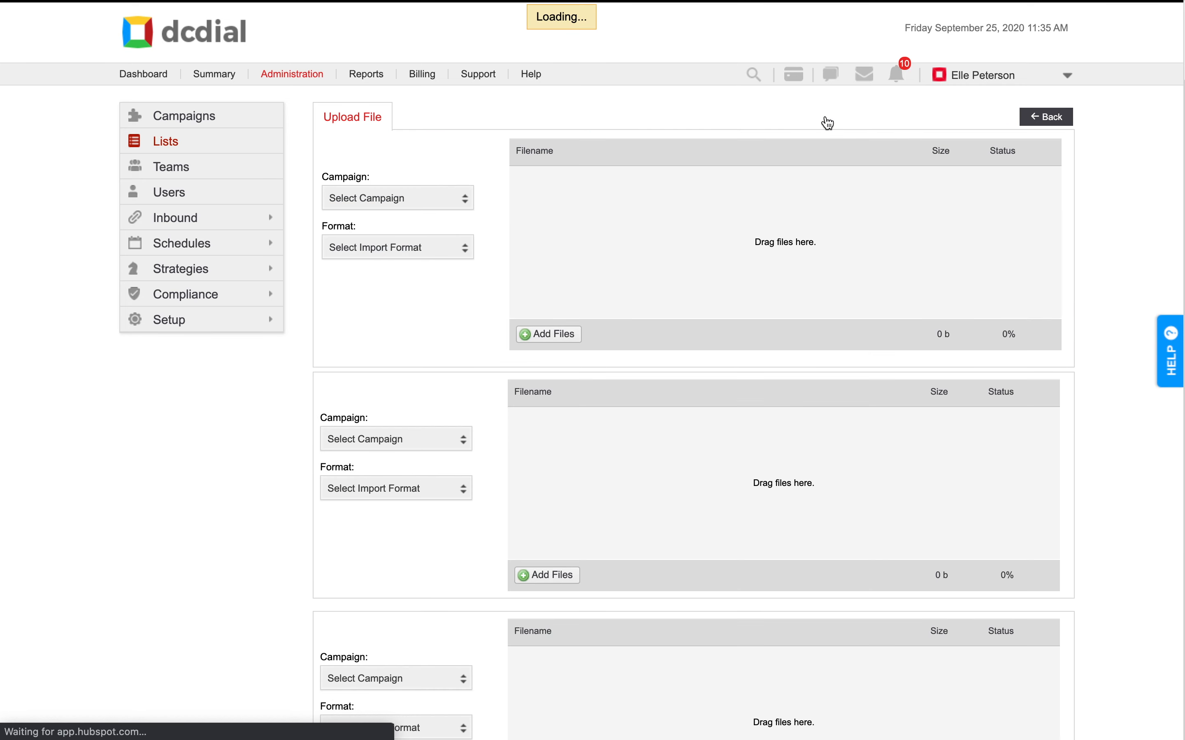
click(409, 198)
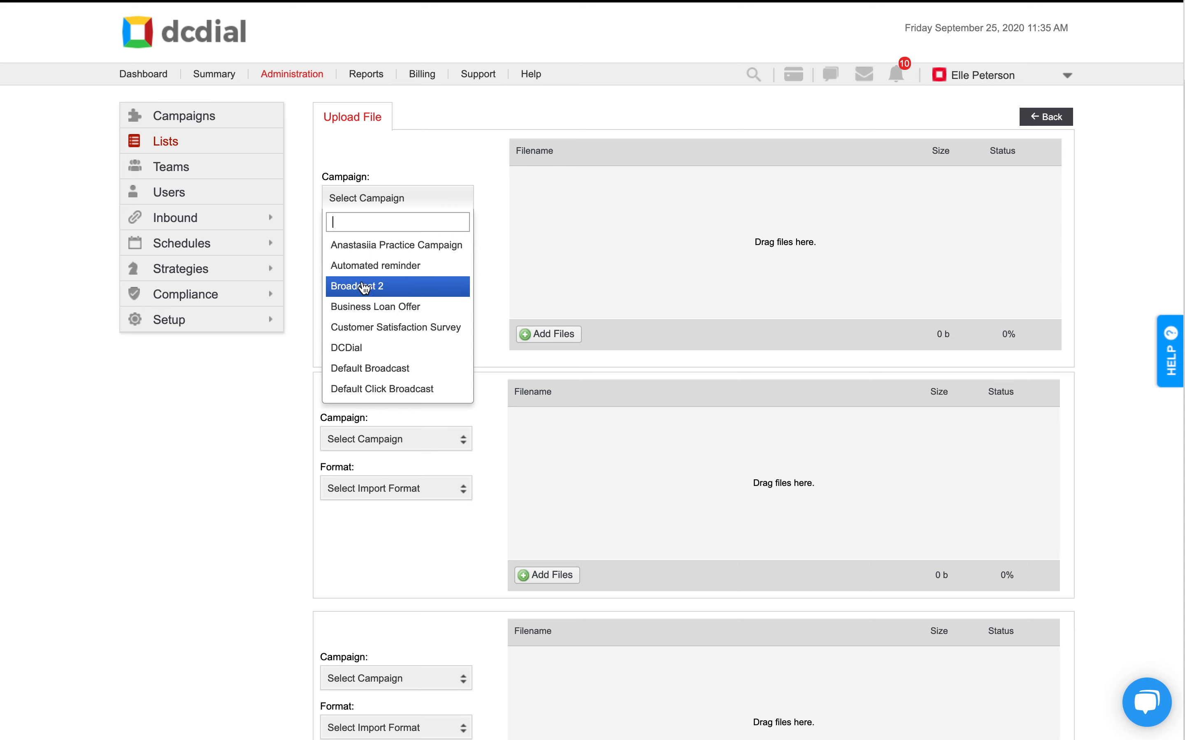
click(360, 347)
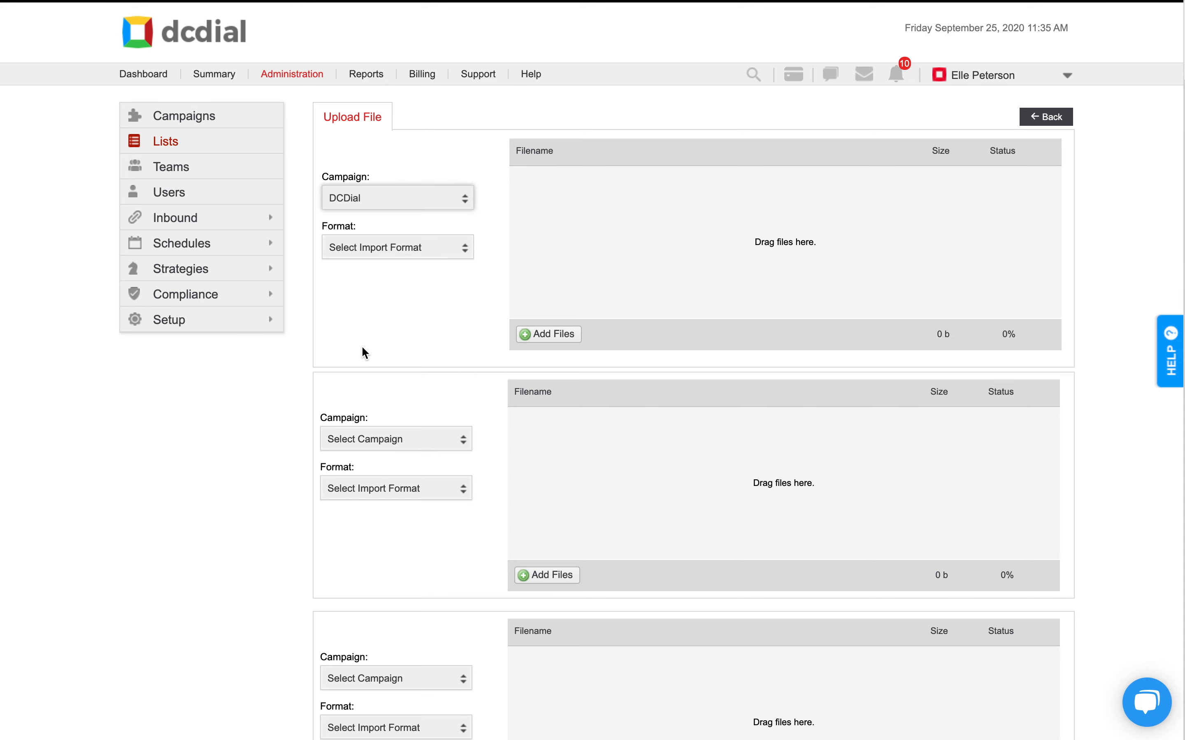
click(407, 248)
click(445, 275)
key(ctrl+Right)
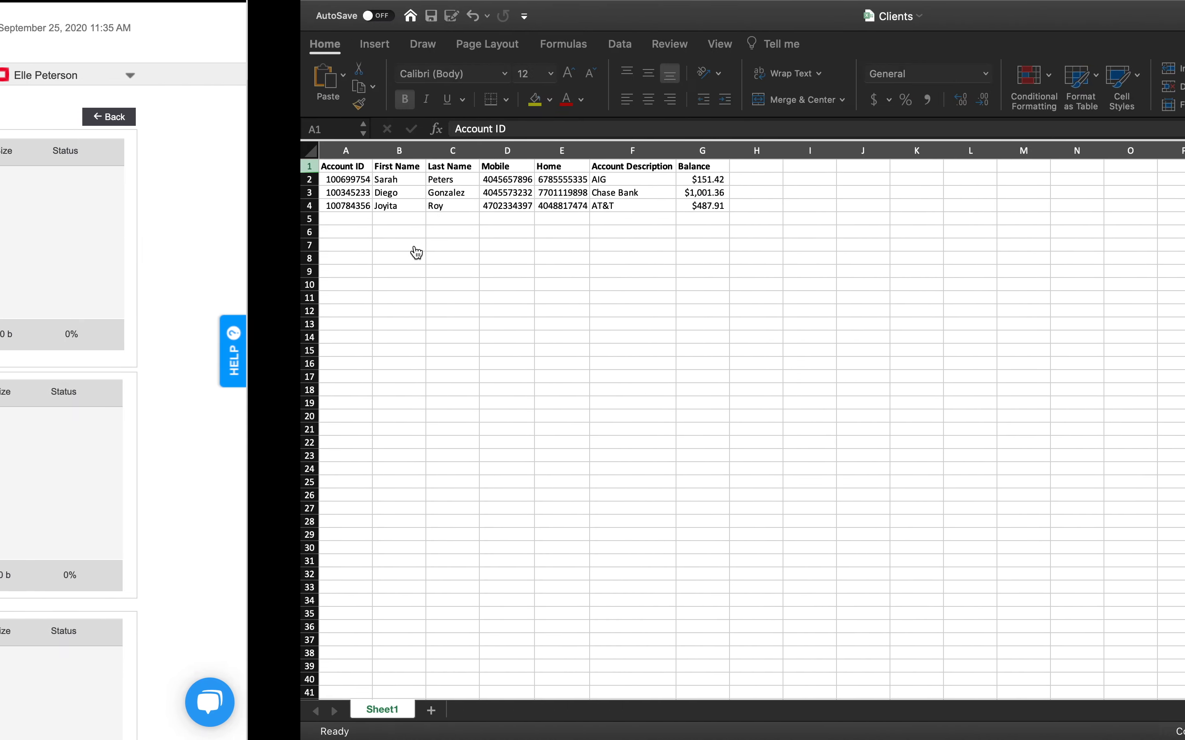
key(ctrl+Left)
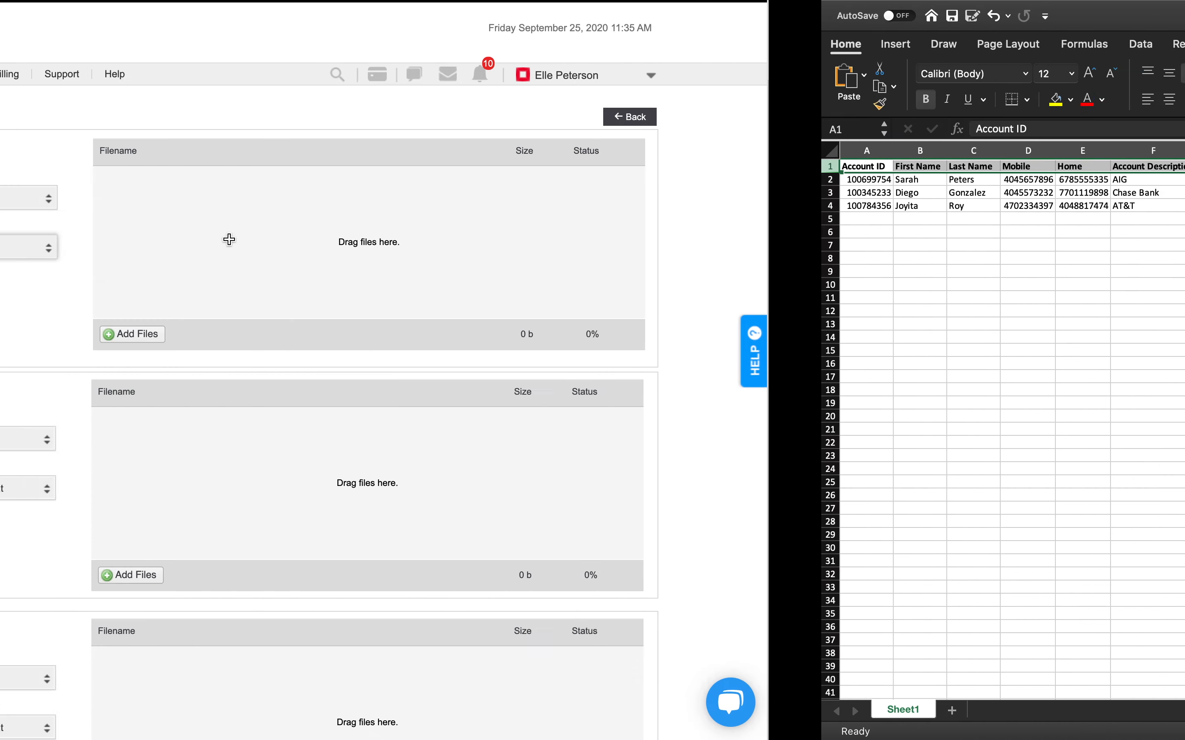